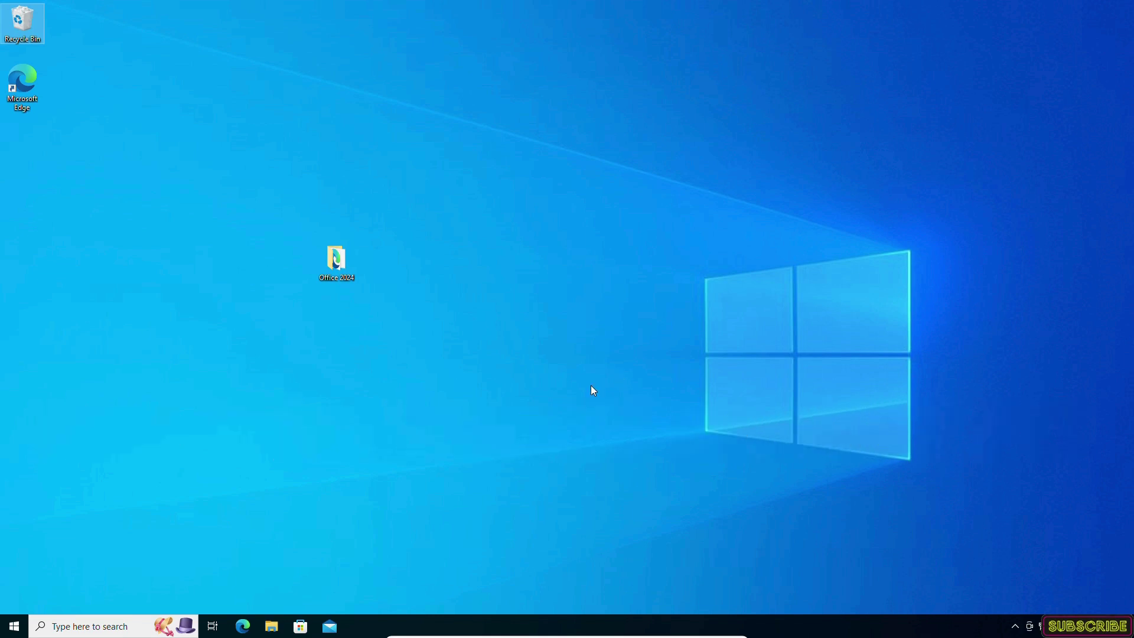
Check the current Windows version with winver, then close the About Windows dialog
left_click(127, 625)
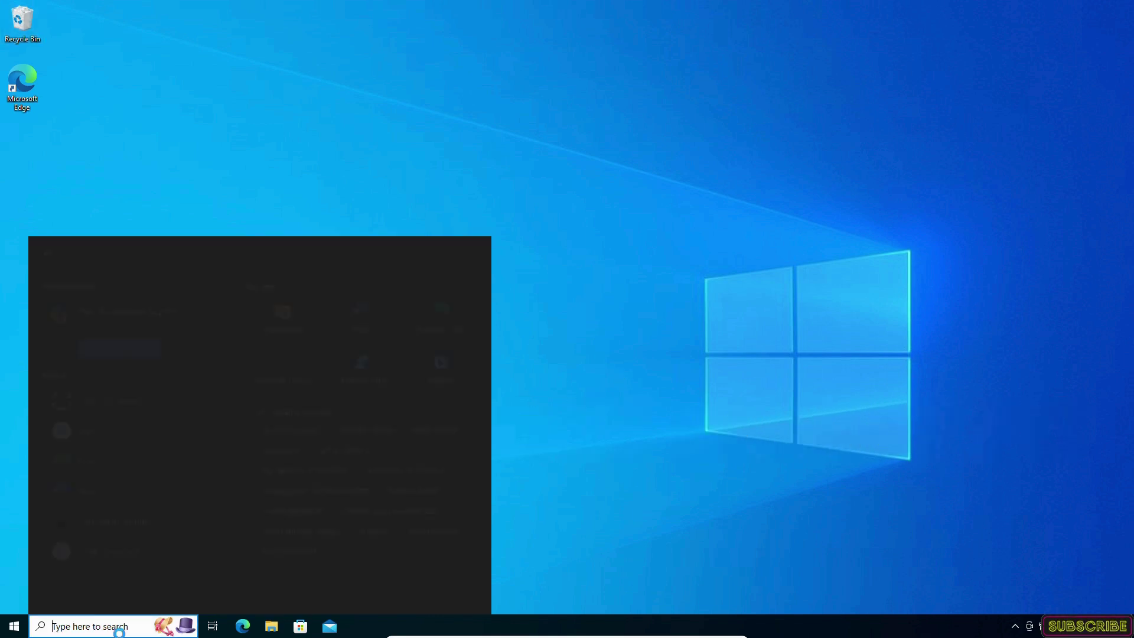
type("winver")
key("Return")
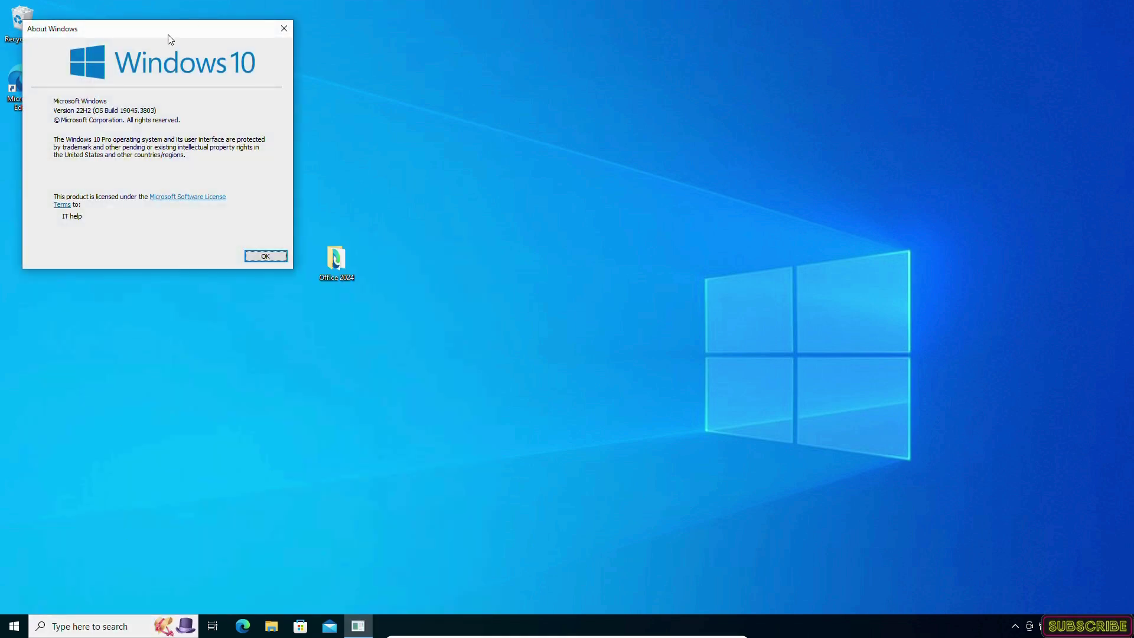
left_click_drag(170, 39, 555, 183)
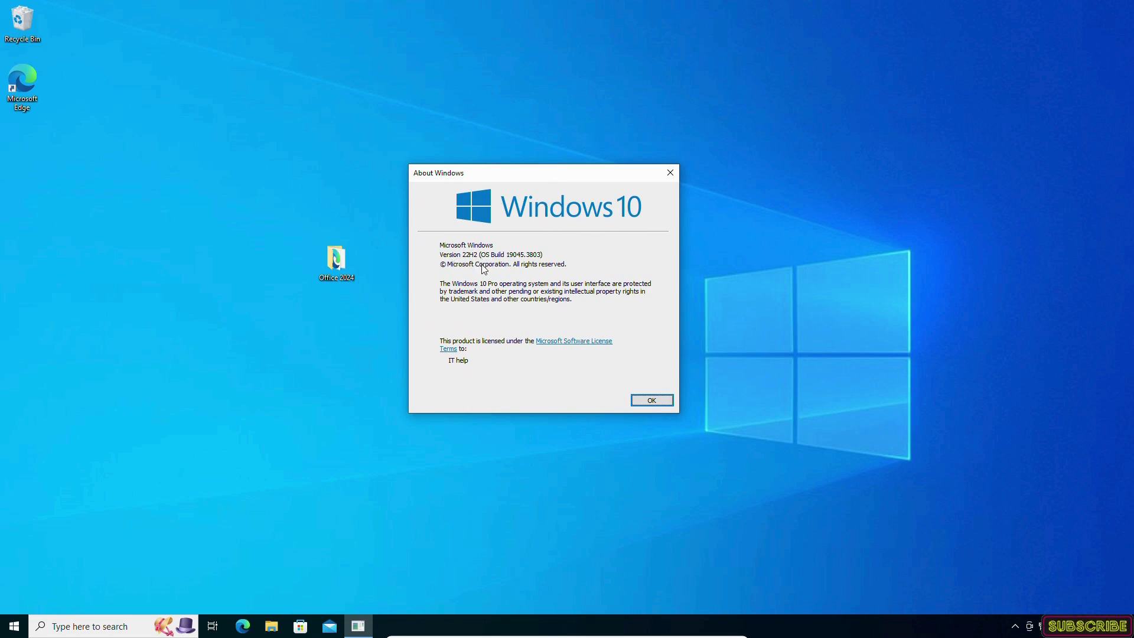
left_click(655, 399)
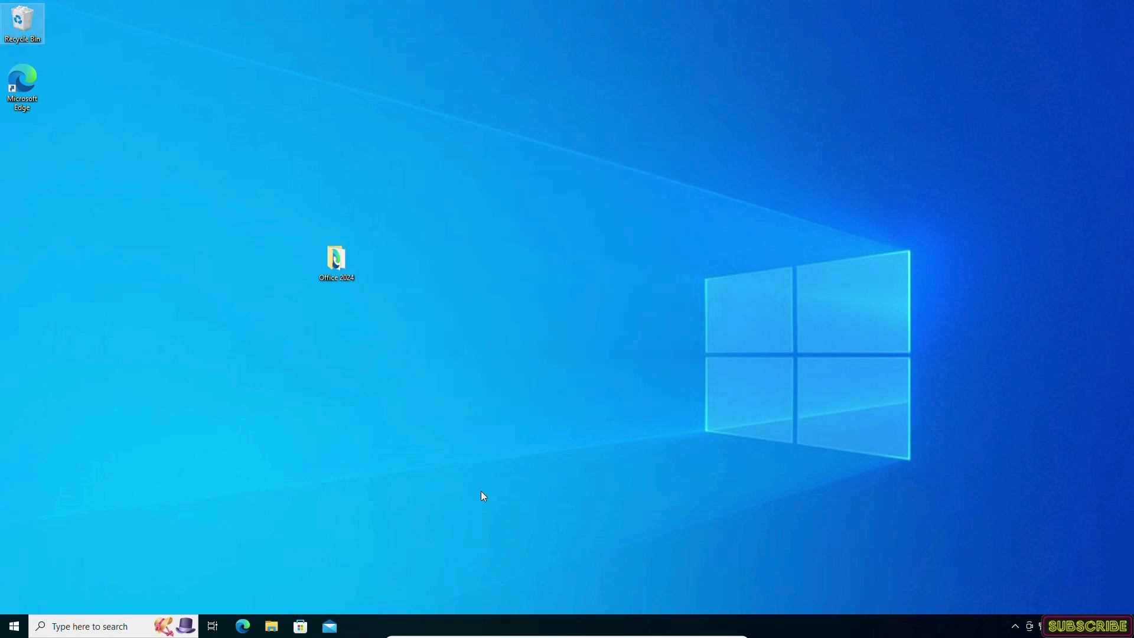
Install the pending 2025-01 cumulative and .NET updates, then restart the PC
left_click(114, 625)
type("windo")
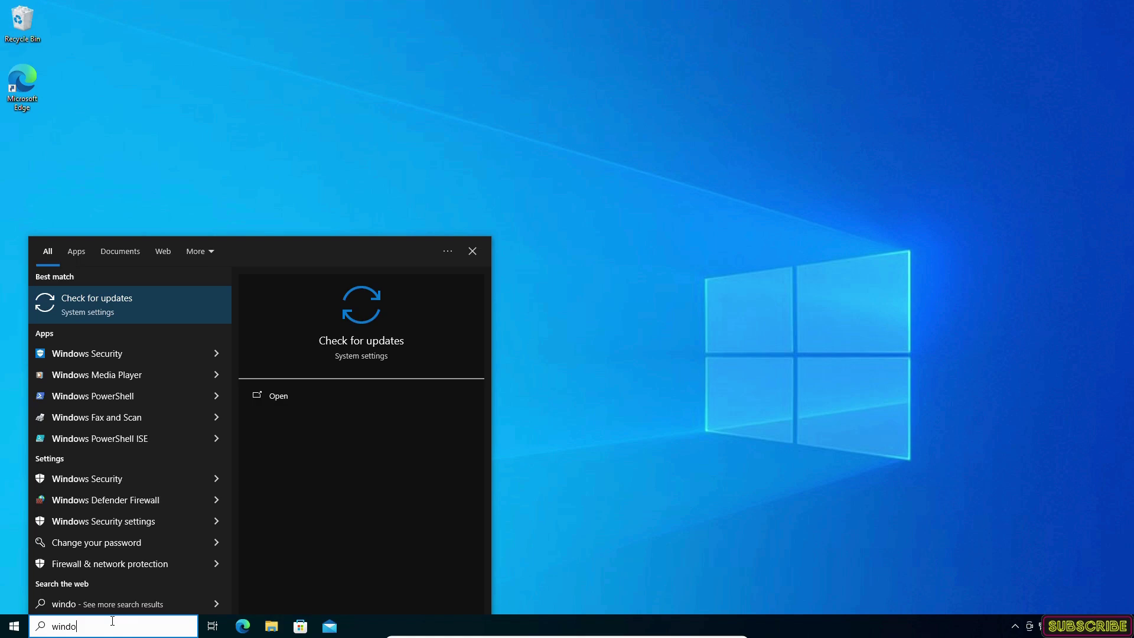
left_click(126, 302)
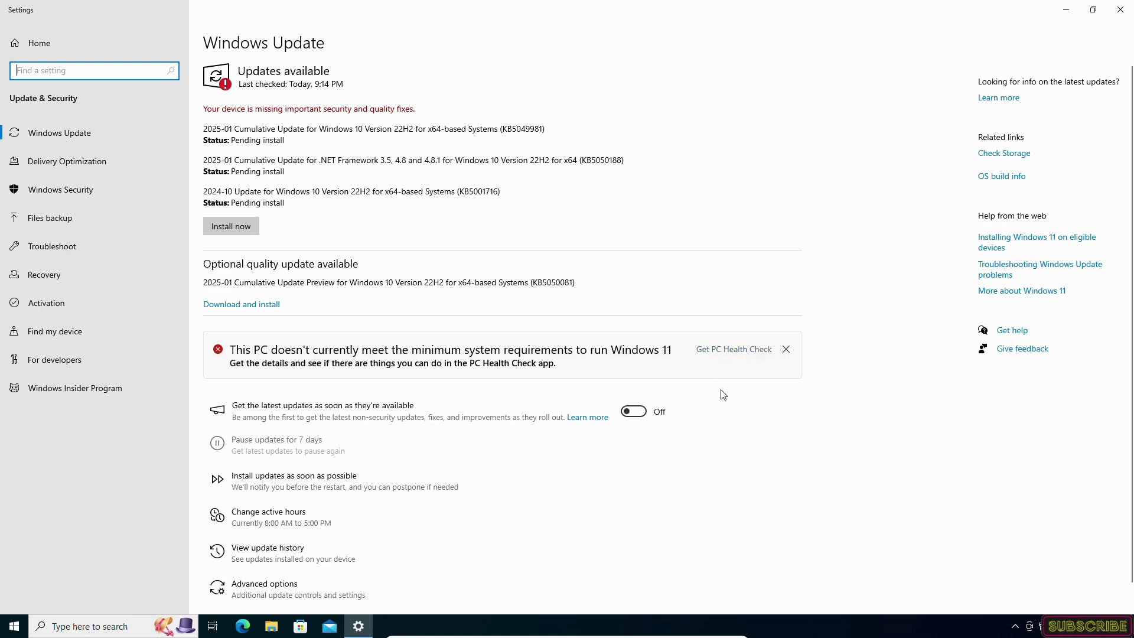
left_click(790, 401)
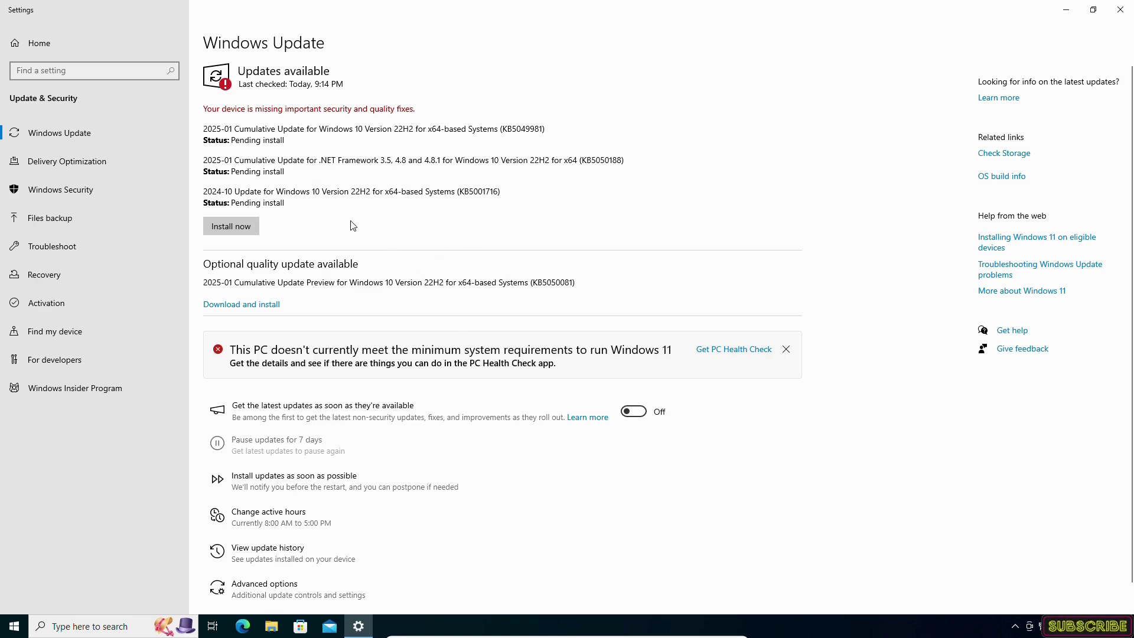
left_click(246, 231)
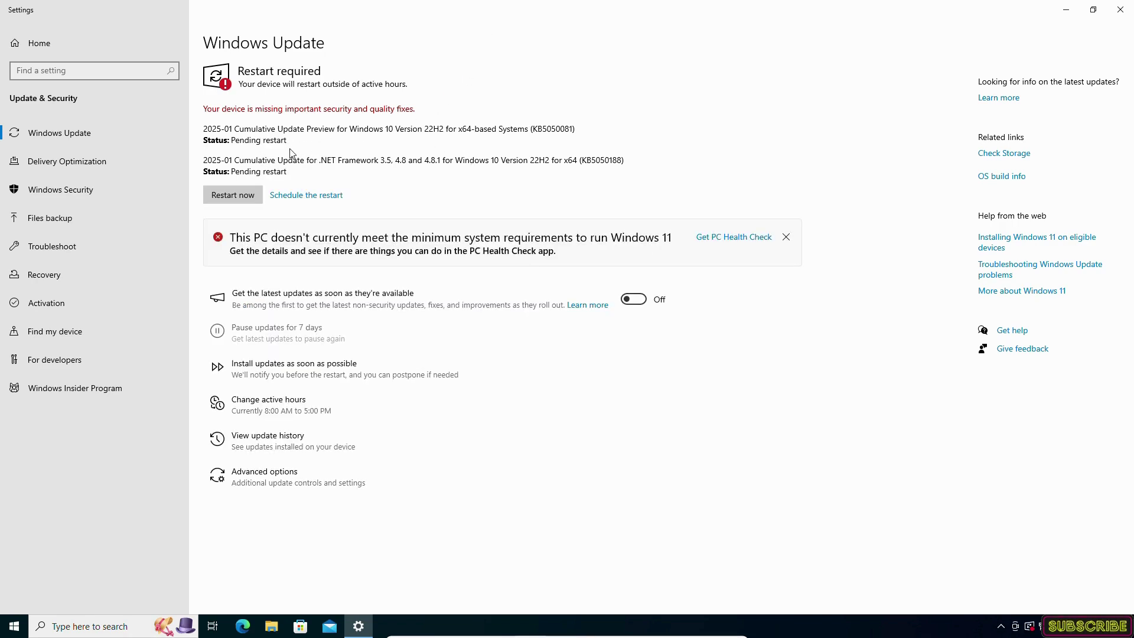
left_click(233, 194)
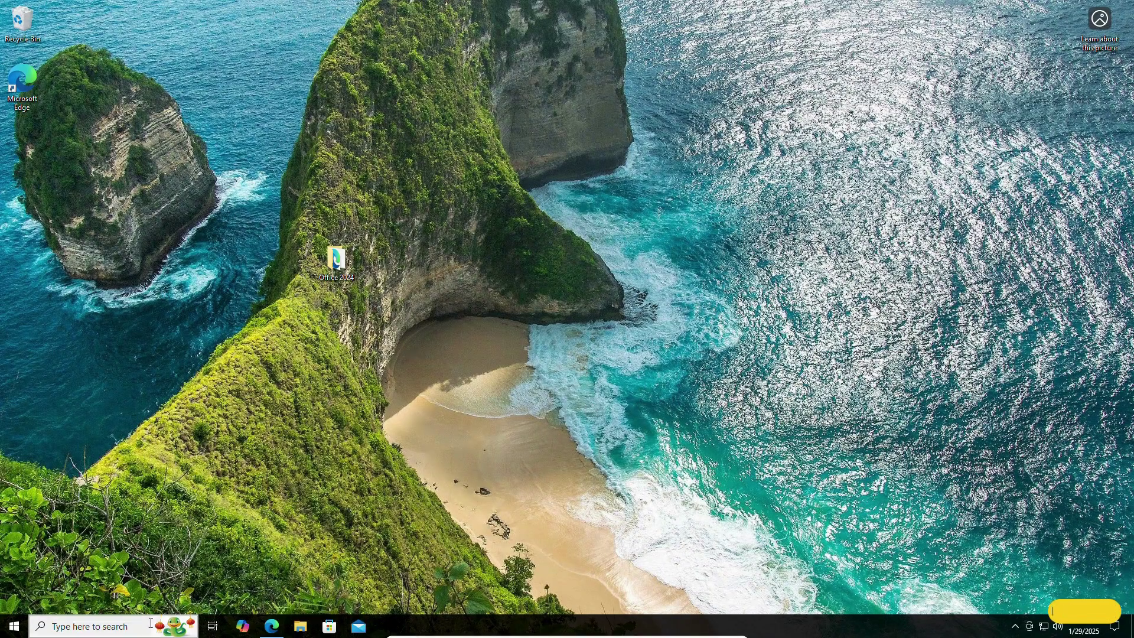
left_click(125, 630)
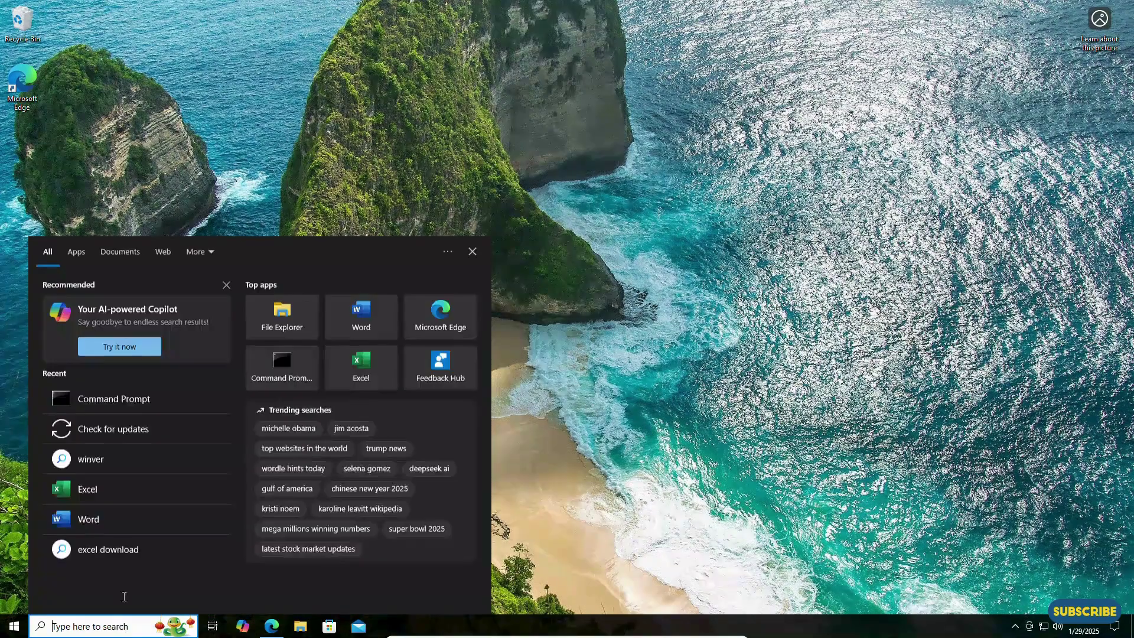
left_click(102, 433)
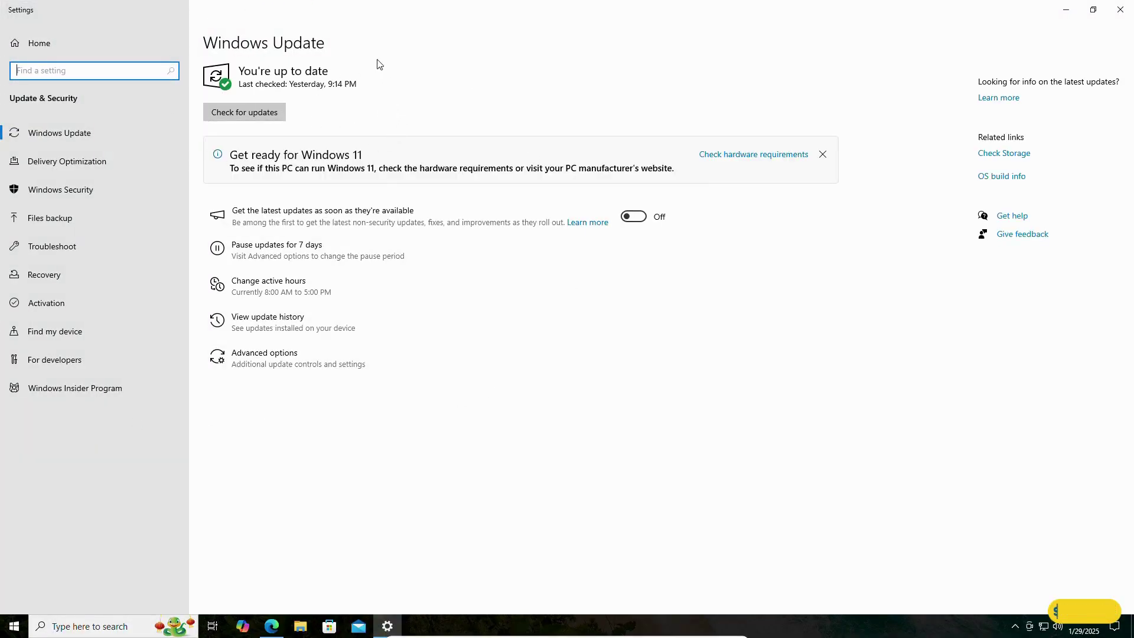
left_click(1131, 13)
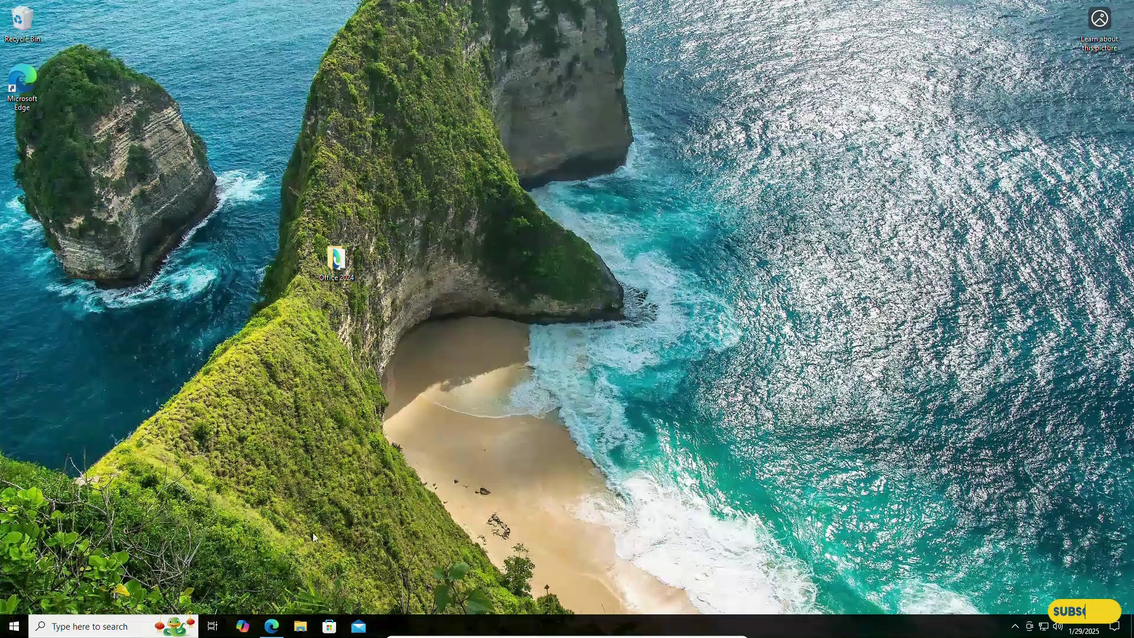
Search 'windows 11 iso' in Edge and open Microsoft's Download Windows 11 page
left_click(272, 626)
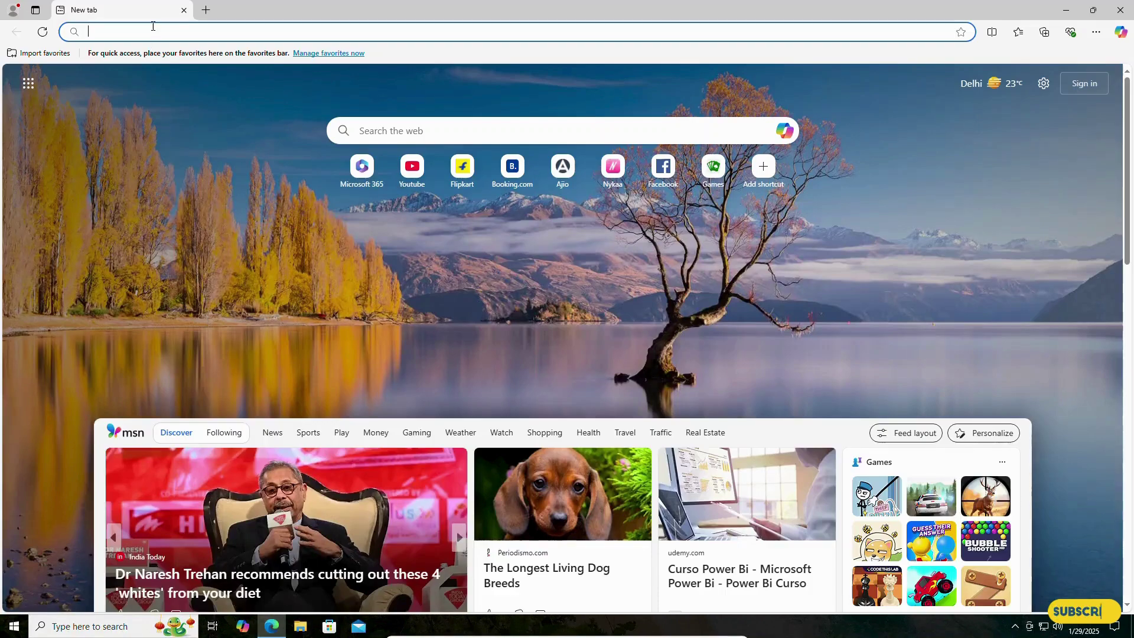
type("wi")
key("Return")
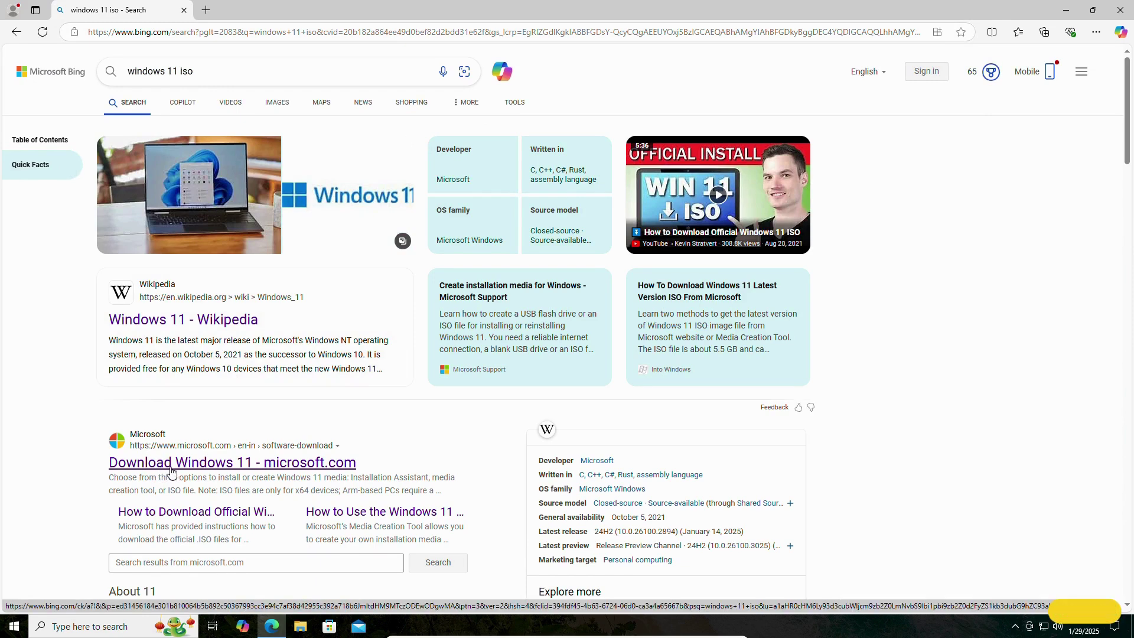
left_click(175, 471)
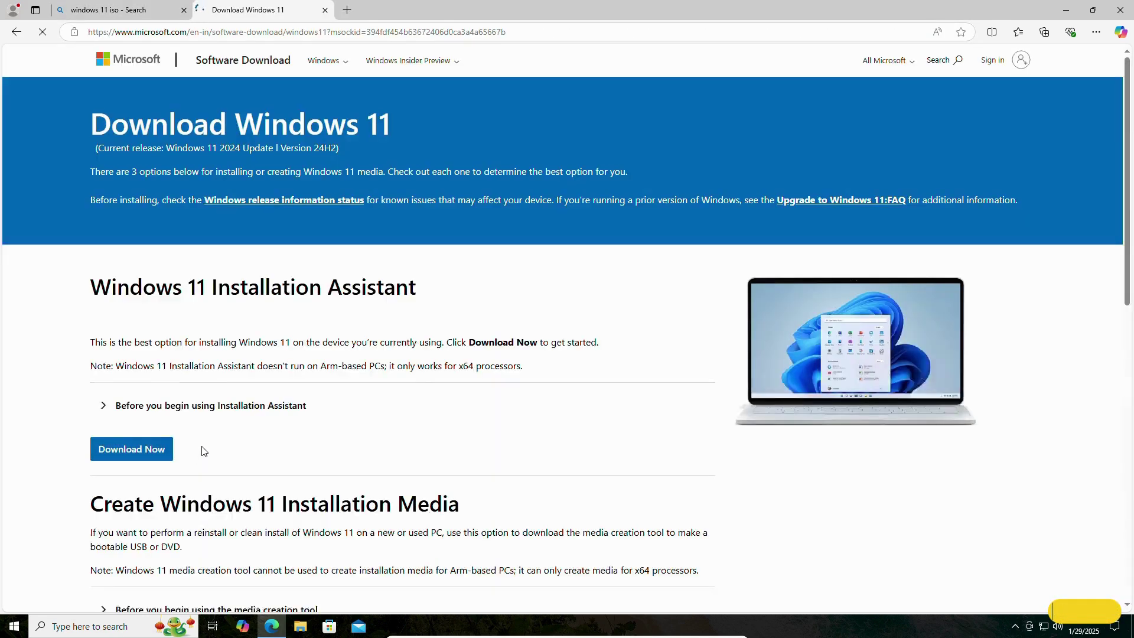
Select the Windows 11 multi-edition x64 ISO and request its download
scroll(237, 363, "down", 3)
scroll(258, 362, "down", 3)
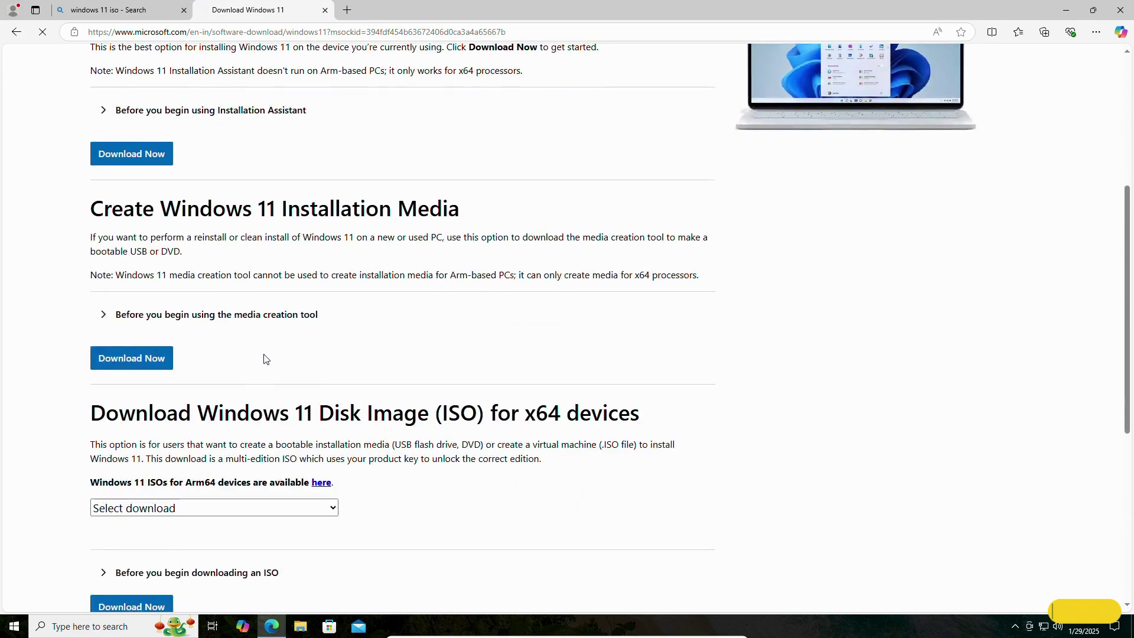
scroll(264, 358, "down", 2)
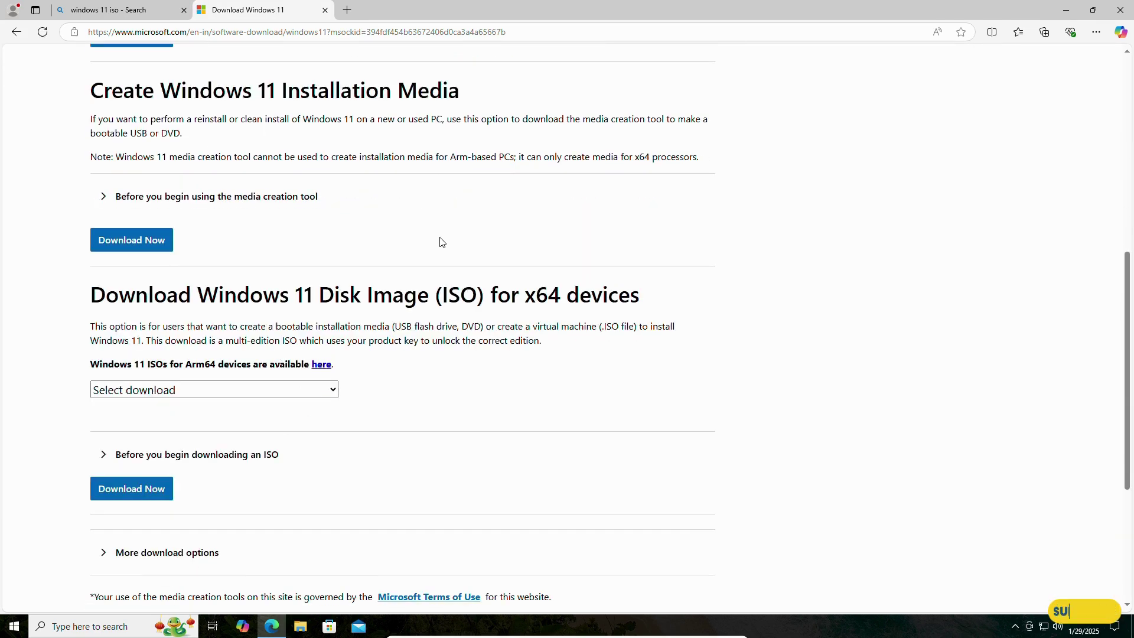
scroll(441, 243, "down", 1)
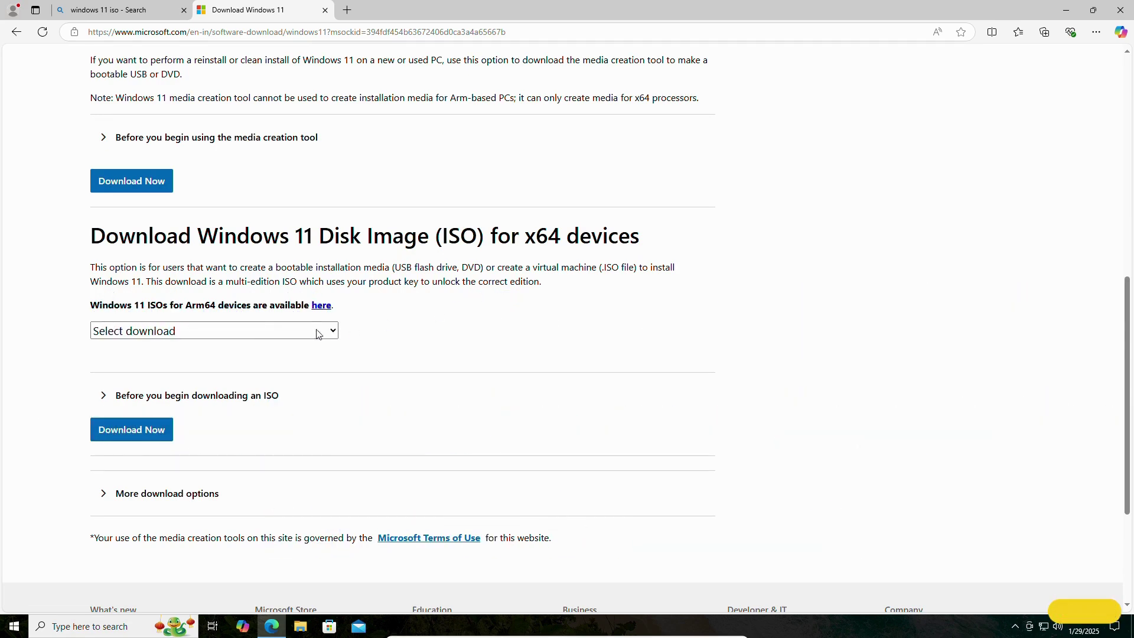
left_click(219, 334)
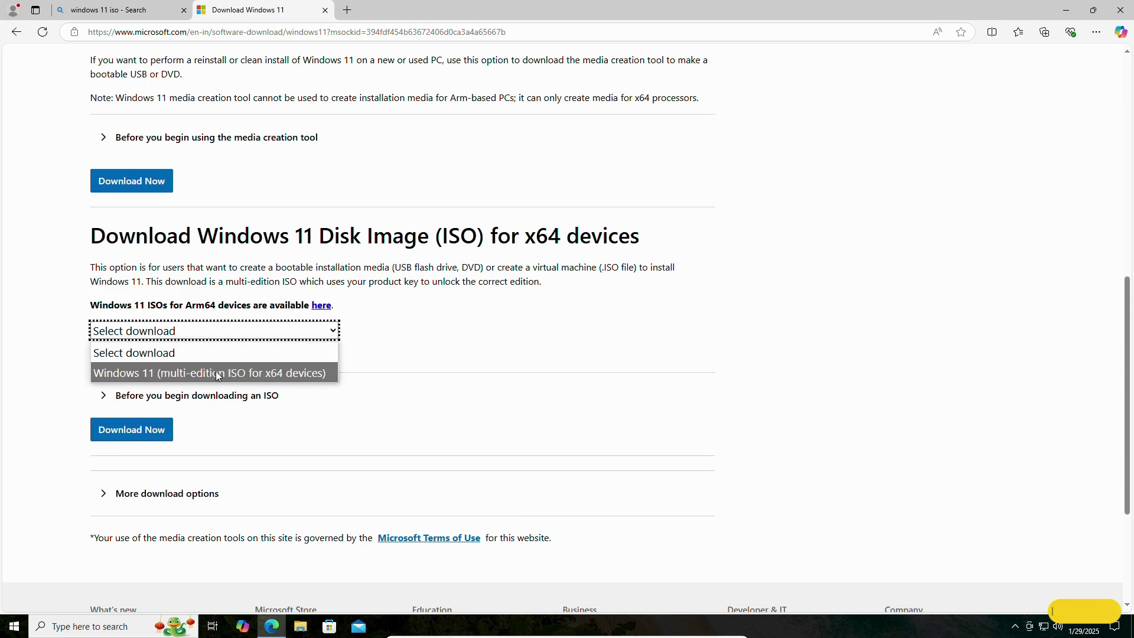
left_click(278, 379)
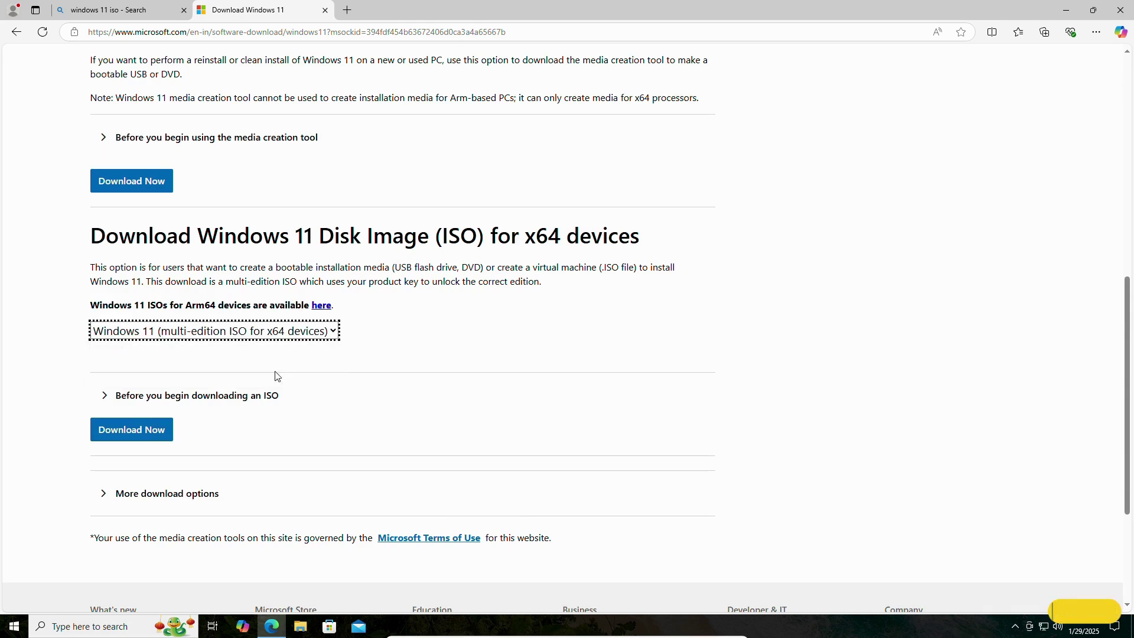
scroll(367, 359, "down", 2)
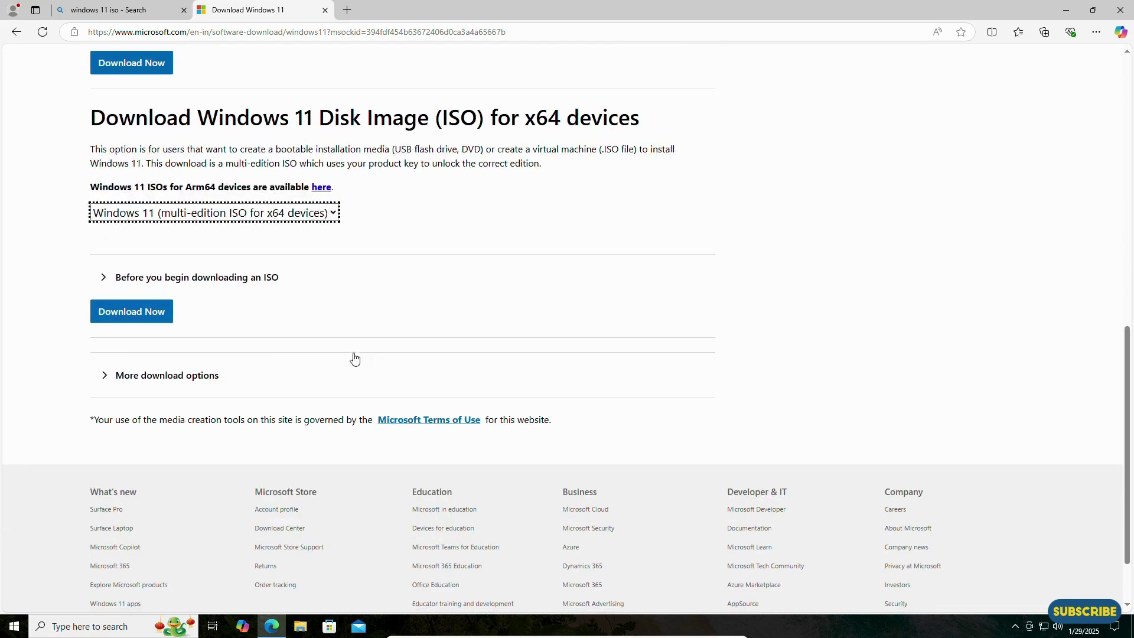
left_click(131, 312)
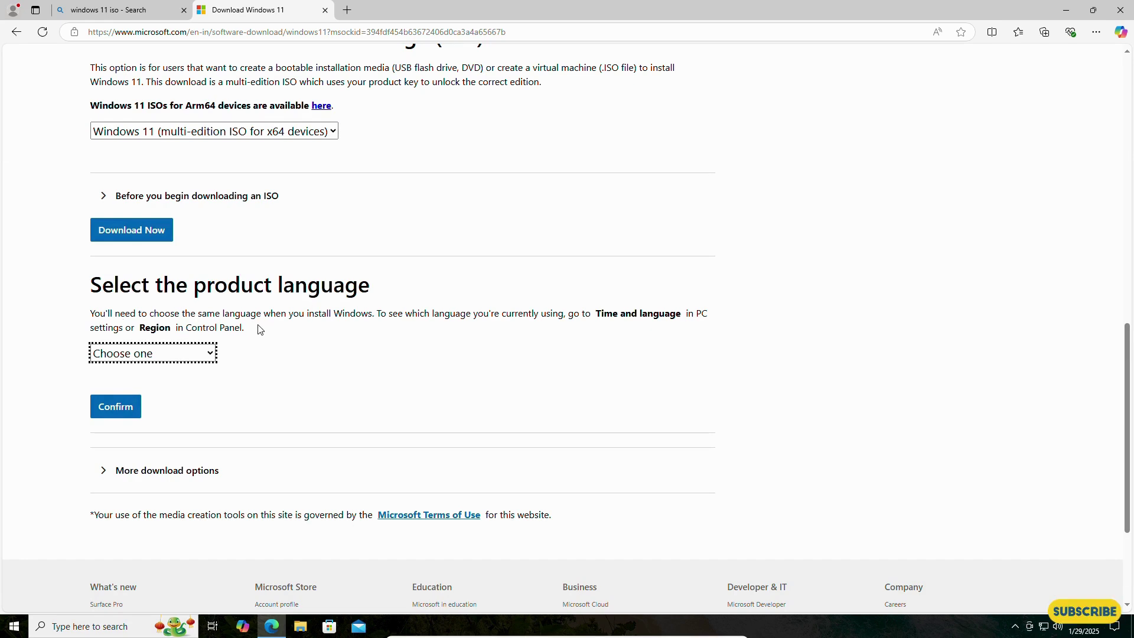
Run 'dism /online /get-intl' in an administrator Command Prompt to confirm the en-US system language
left_click(107, 628)
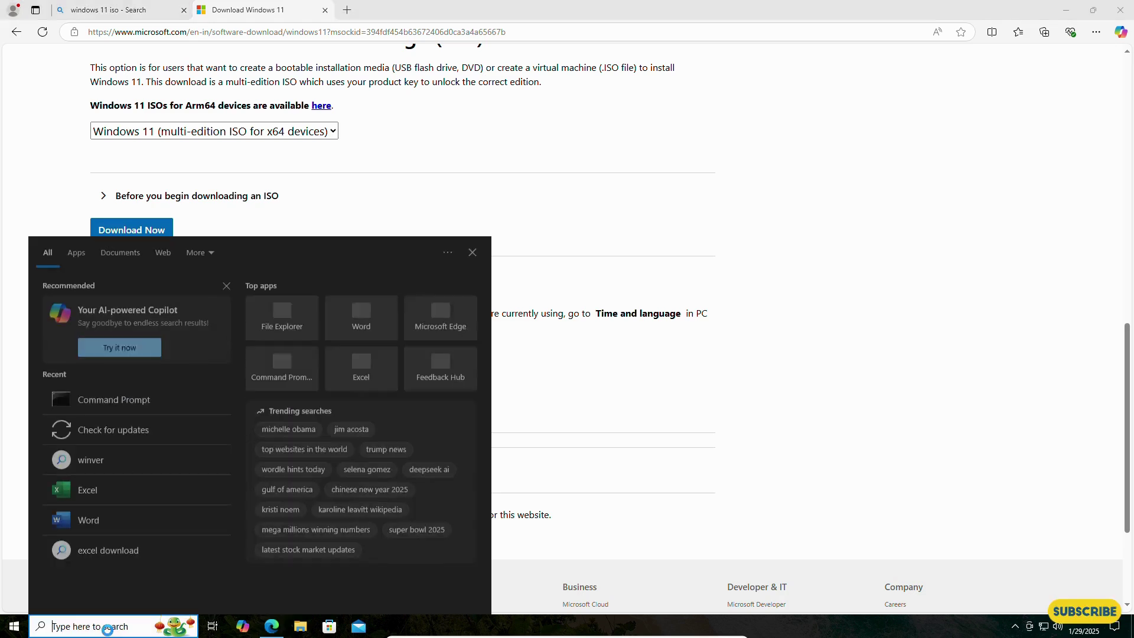
type("cmd")
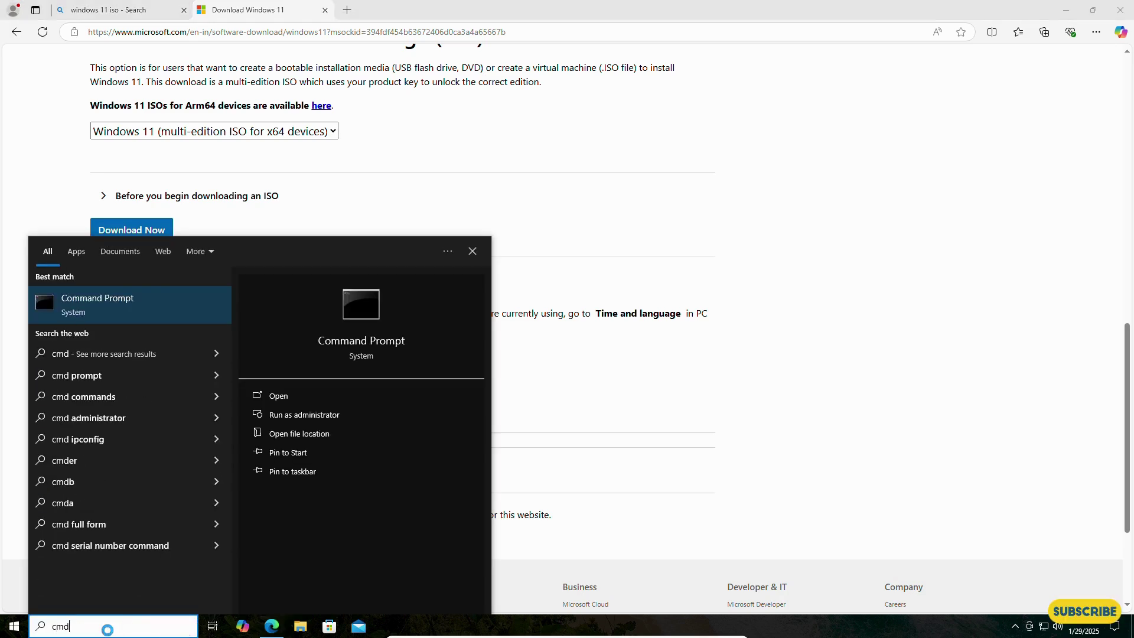
left_click(306, 414)
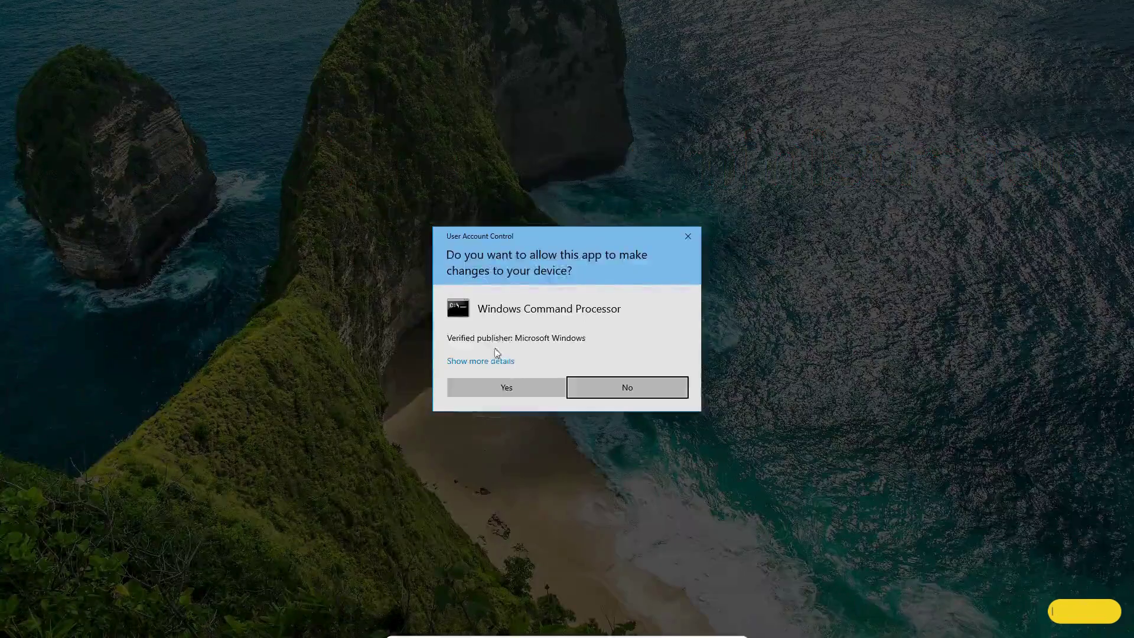
left_click(506, 388)
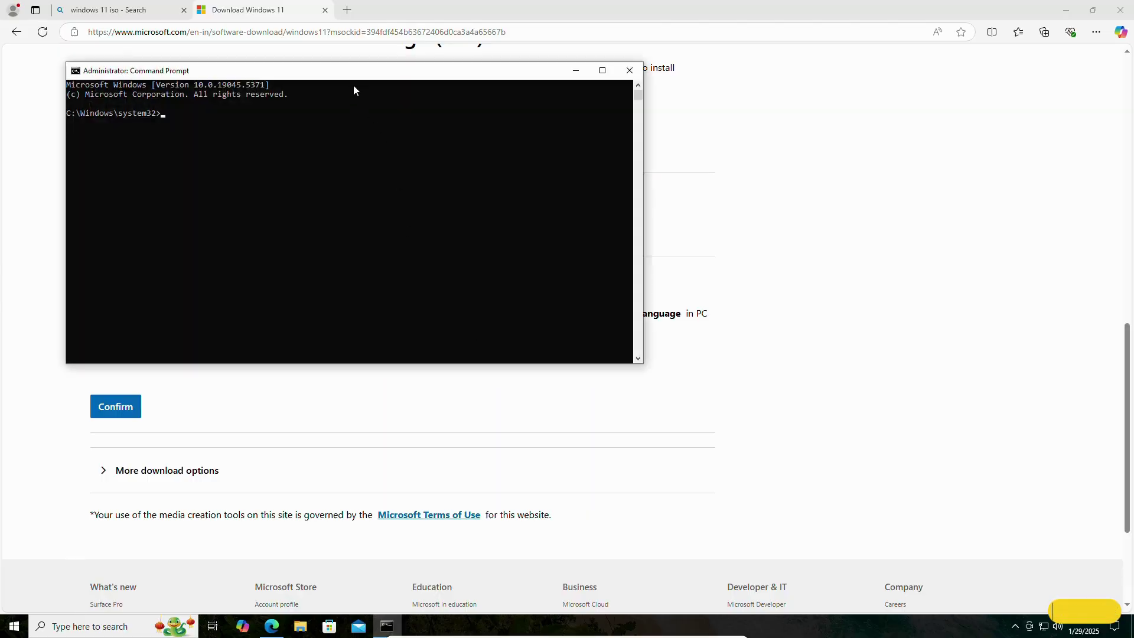
left_click_drag(360, 74, 560, 251)
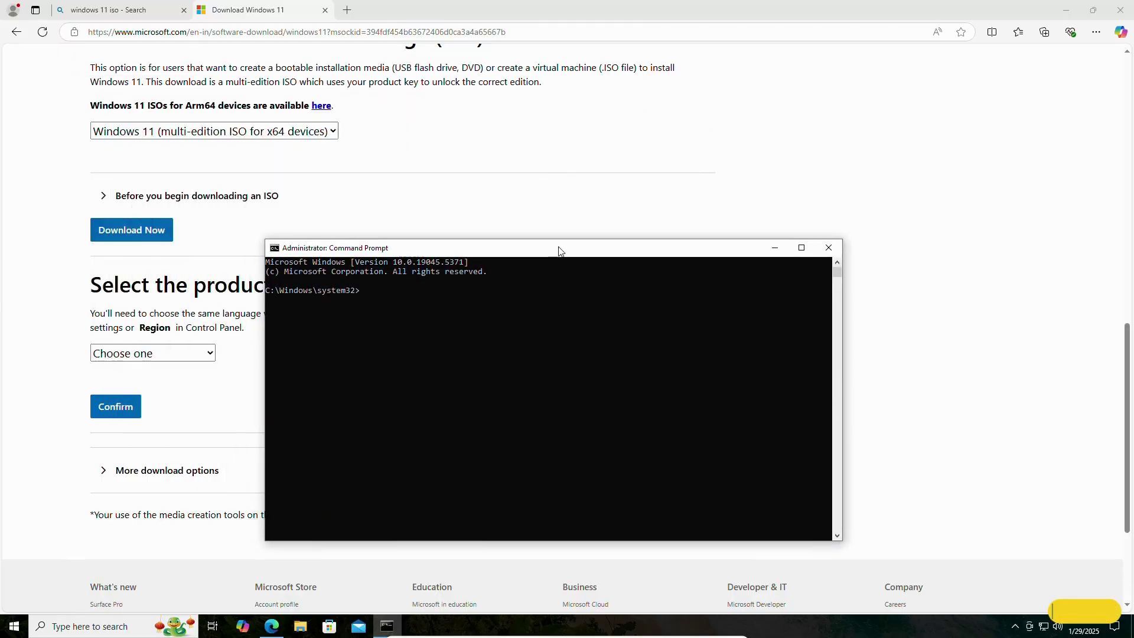
type("dism")
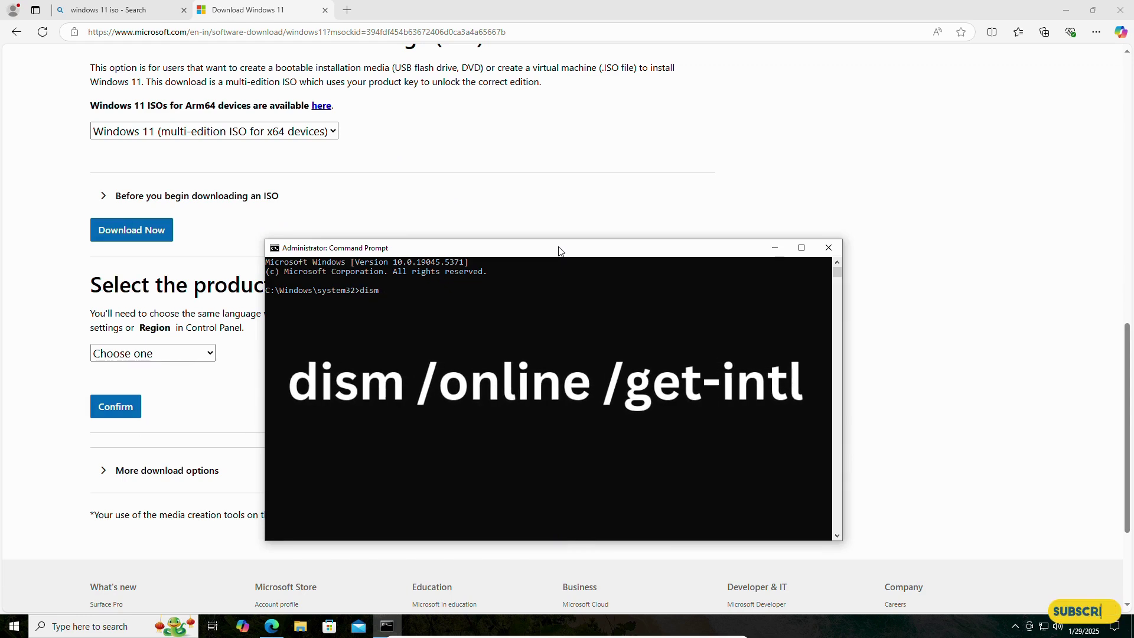
type(" /")
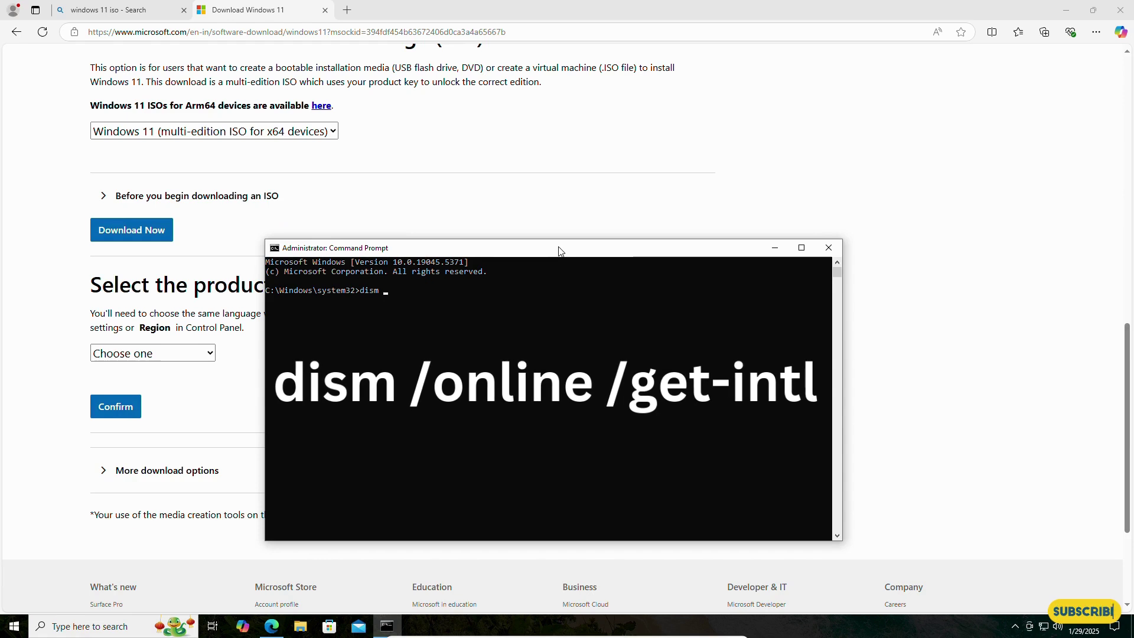
type("online")
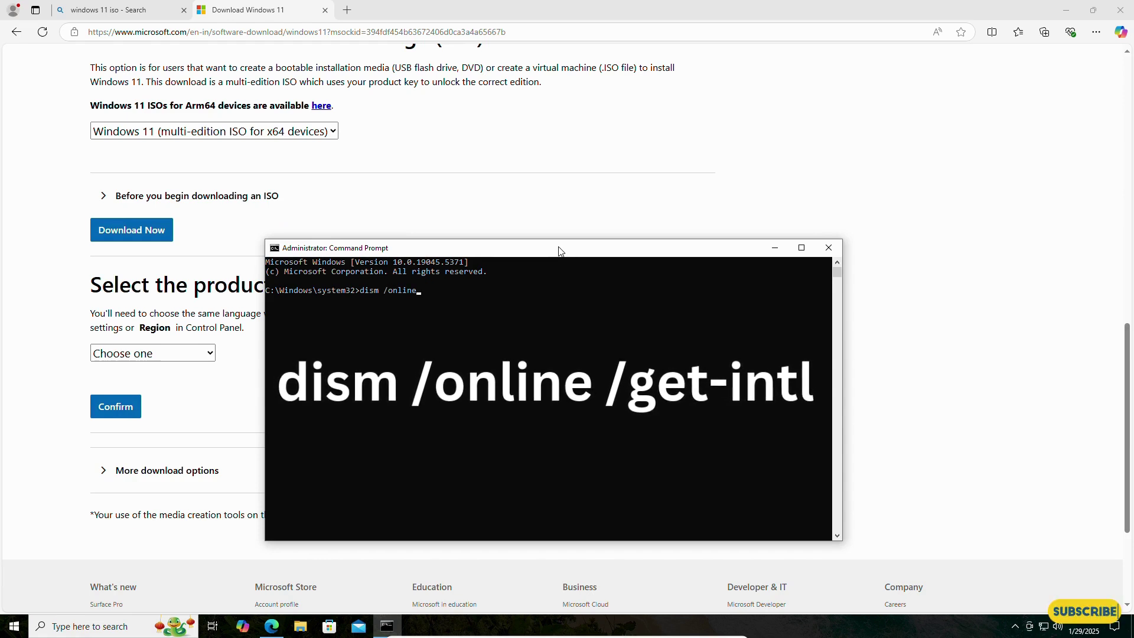
type(" /")
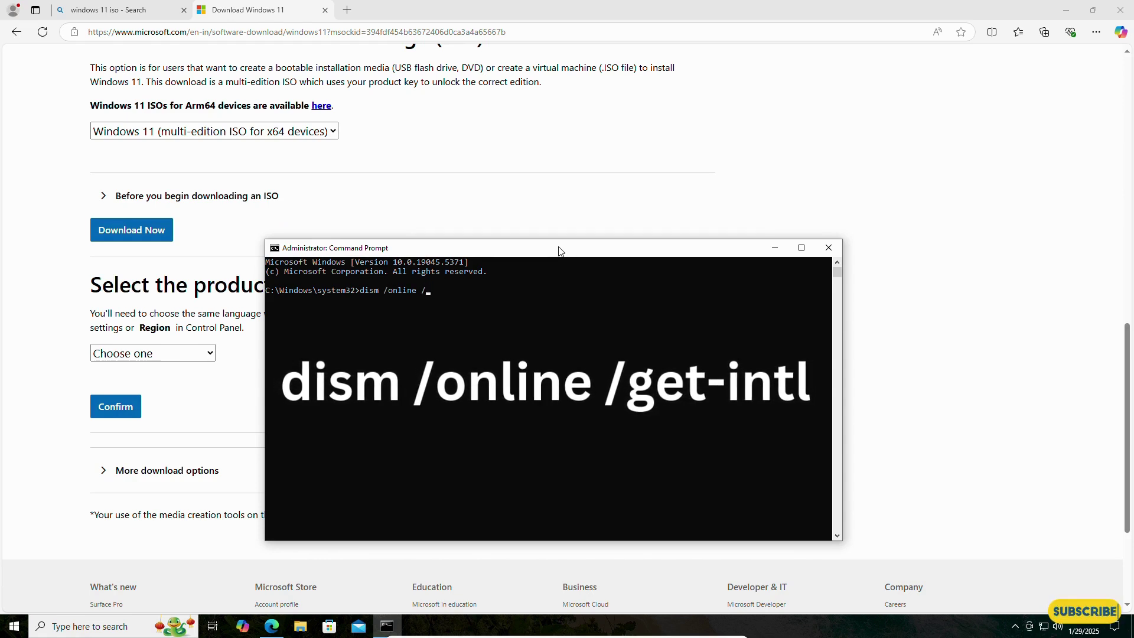
type("get")
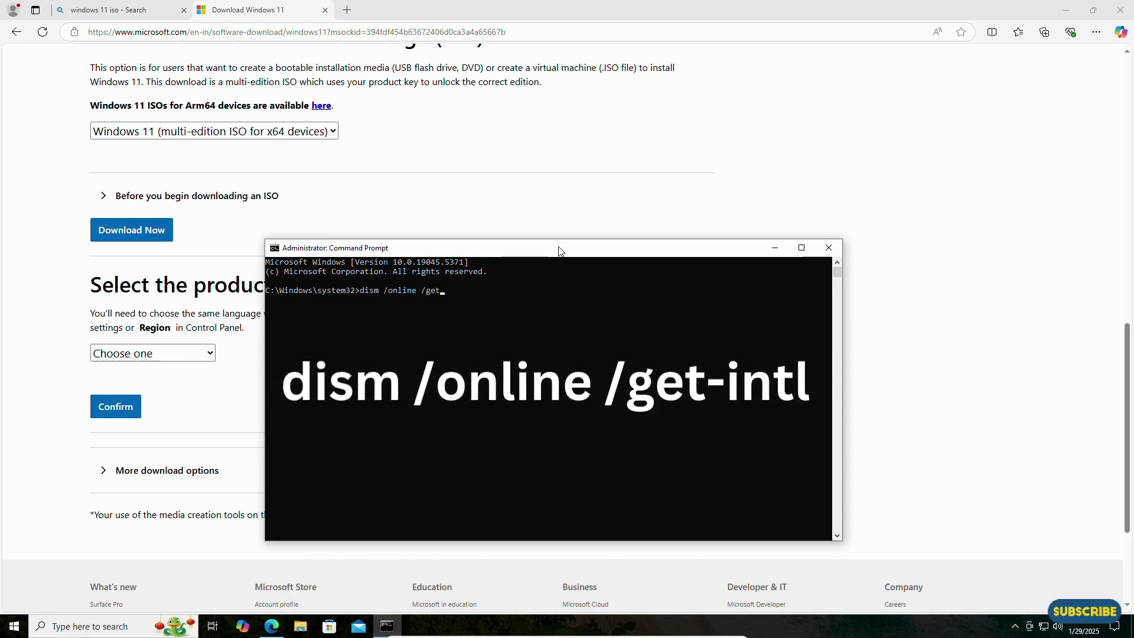
type("-intl")
key("Return")
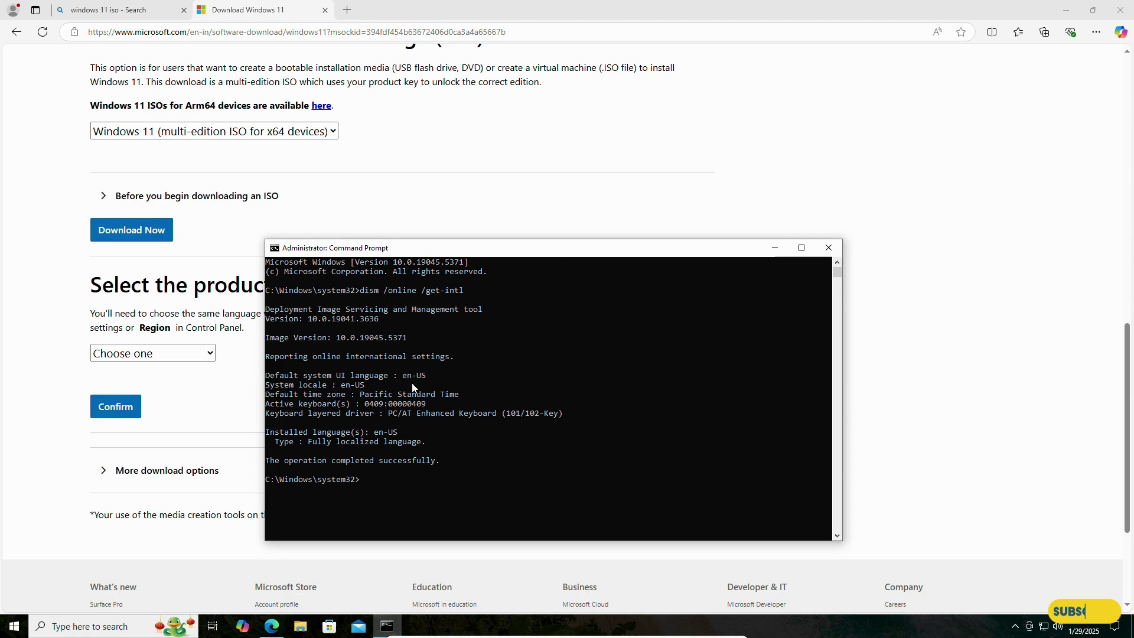
left_click(831, 253)
Choose English (United States) as the product language and confirm it
left_click(194, 359)
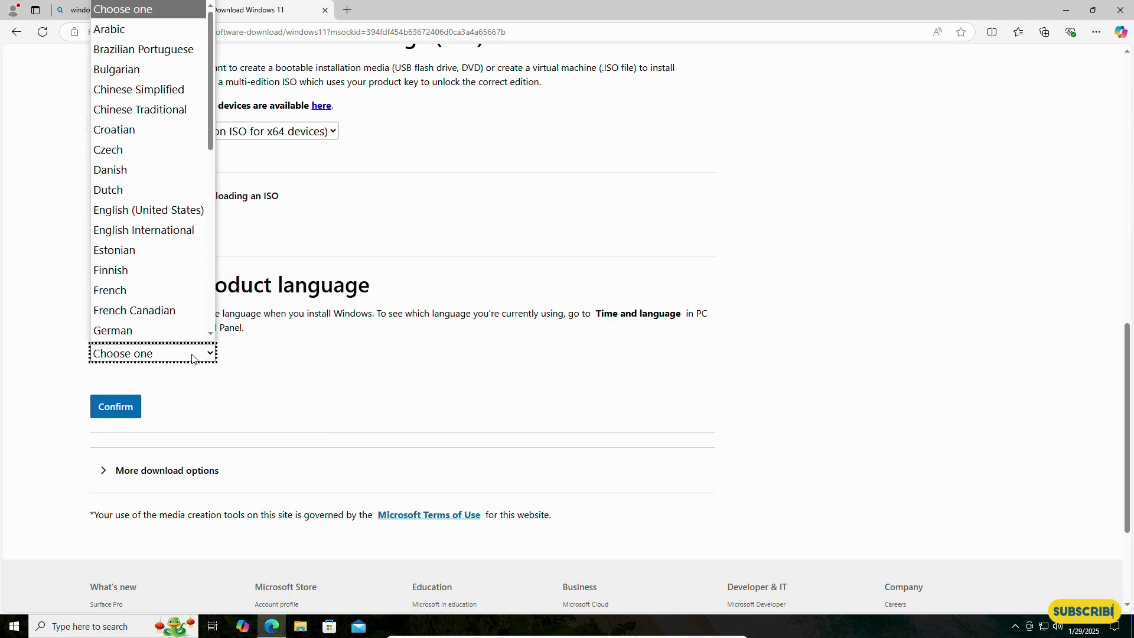
scroll(168, 264, "down", 1)
left_click(148, 190)
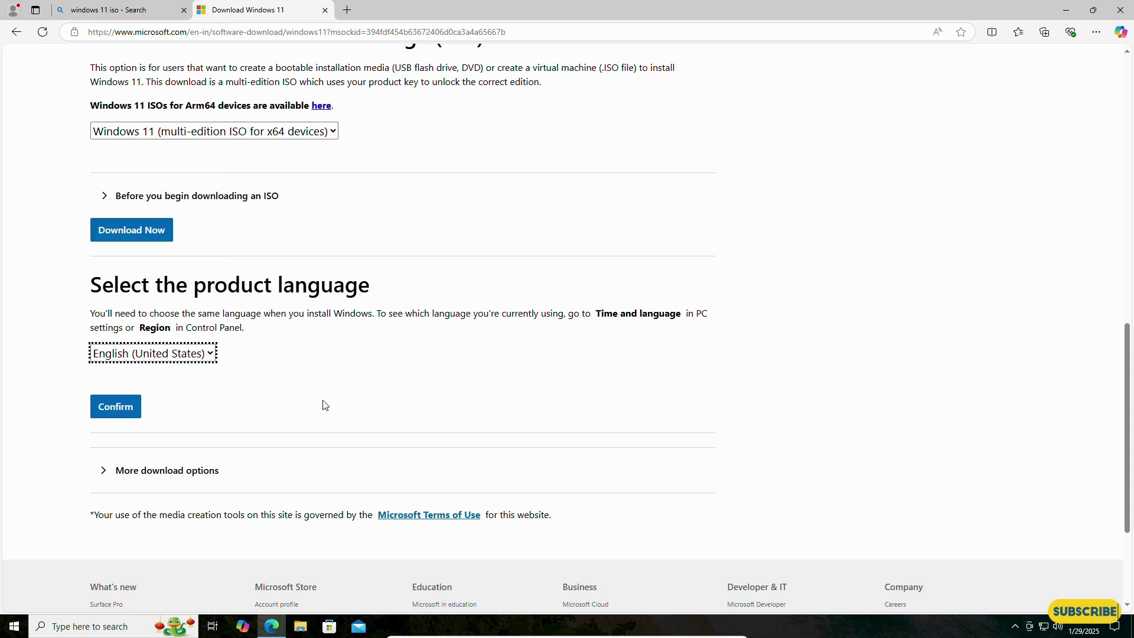
left_click(114, 407)
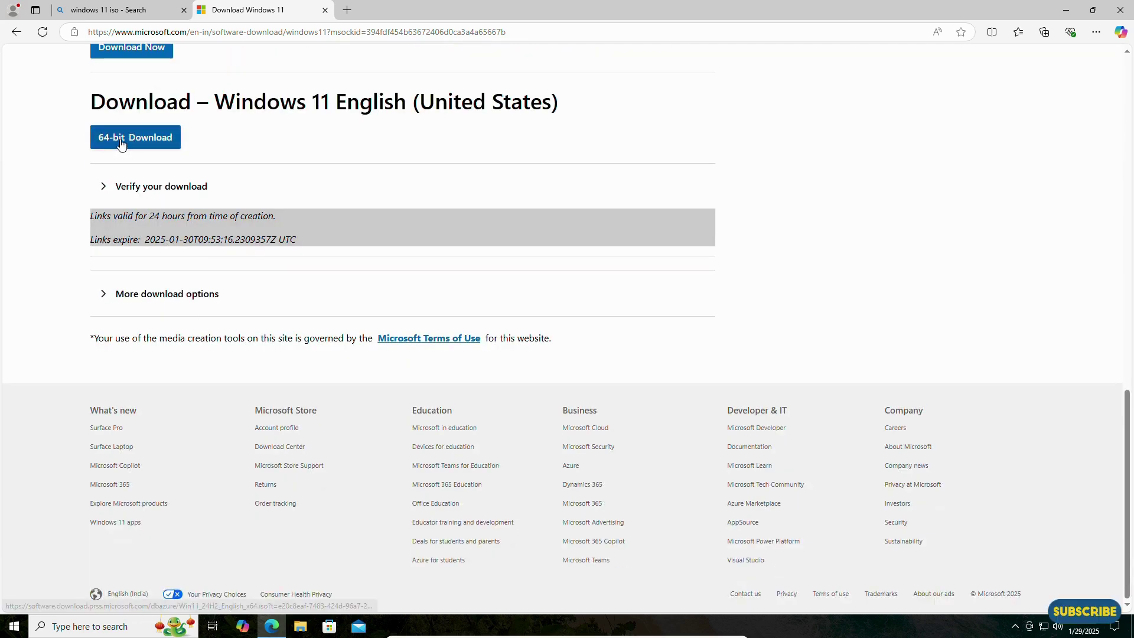
Download the 64-bit English Windows 11 ISO, Win11_24H2_English_x64 (1).iso
left_click(122, 141)
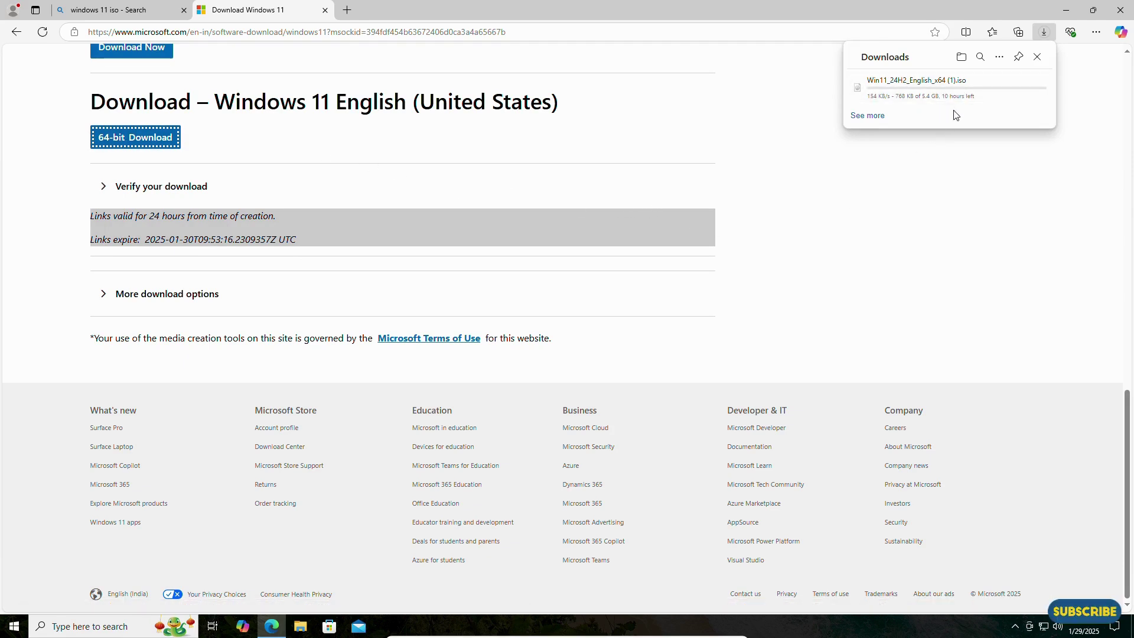
mouse_move(926, 105)
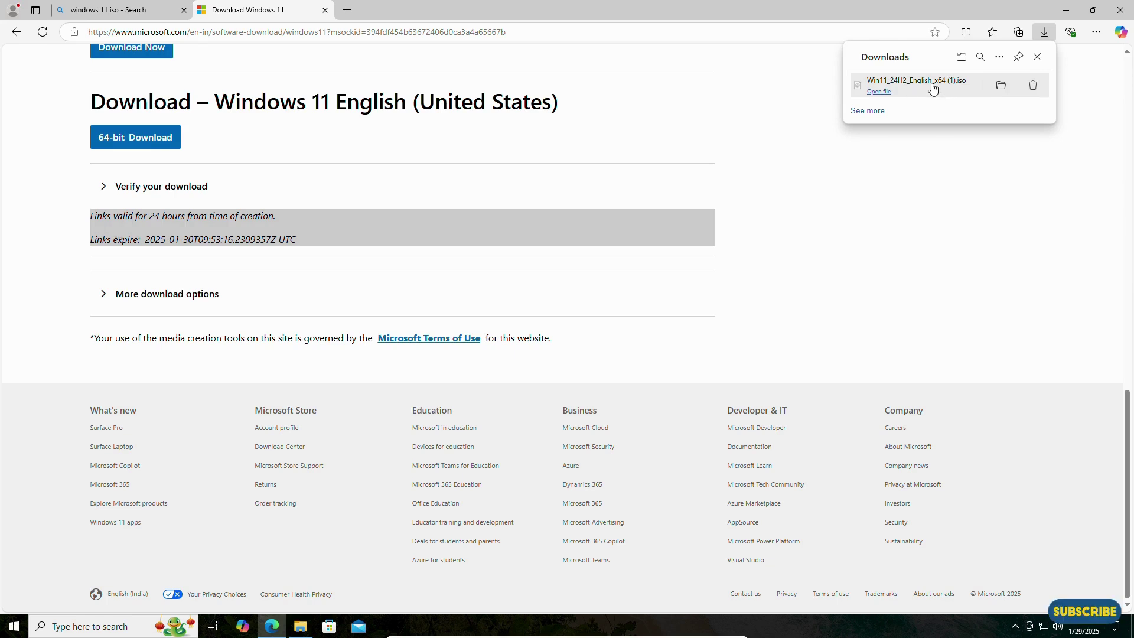
Move Win11_24H2_English_x64 (1).iso from the Downloads folder onto the desktop
left_click(1001, 86)
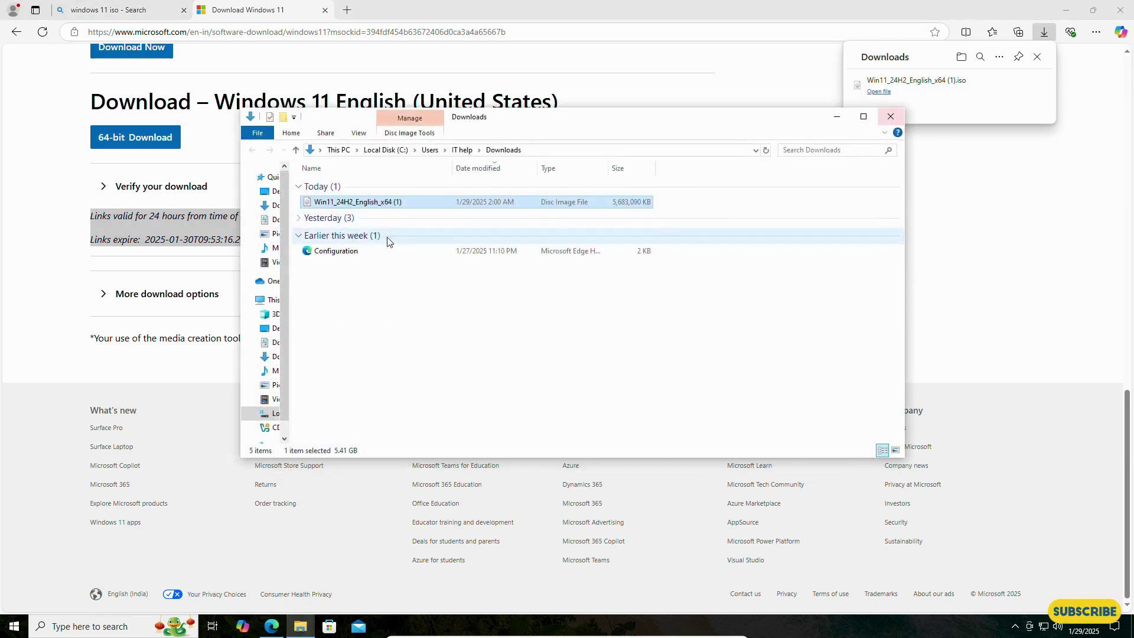
left_click(1063, 17)
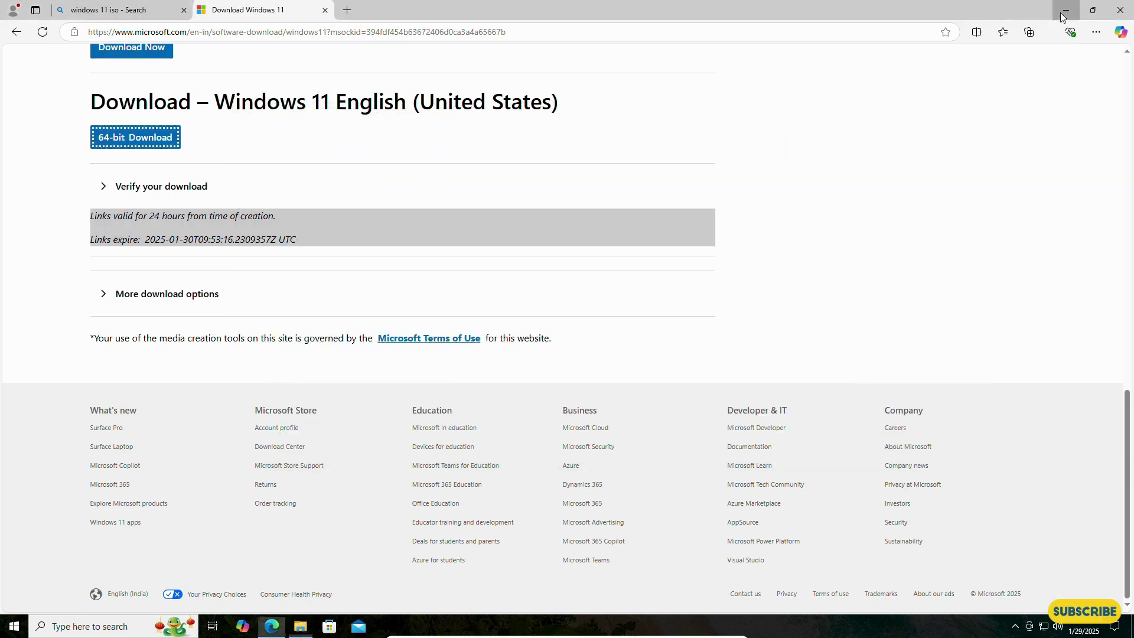
left_click(1063, 16)
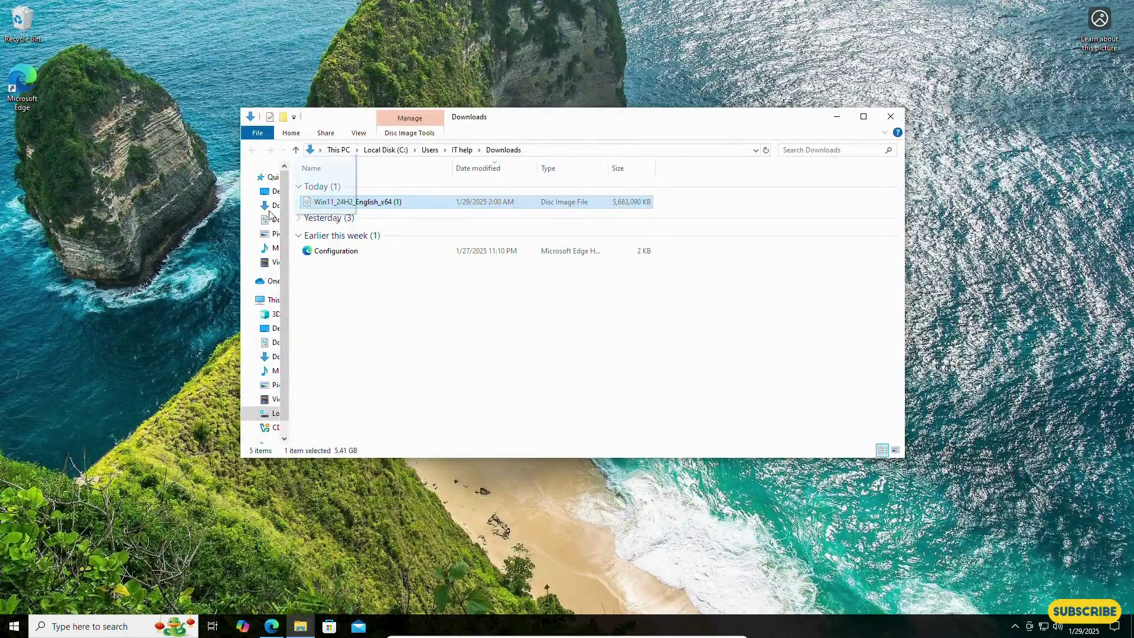
left_click_drag(269, 214, 127, 206)
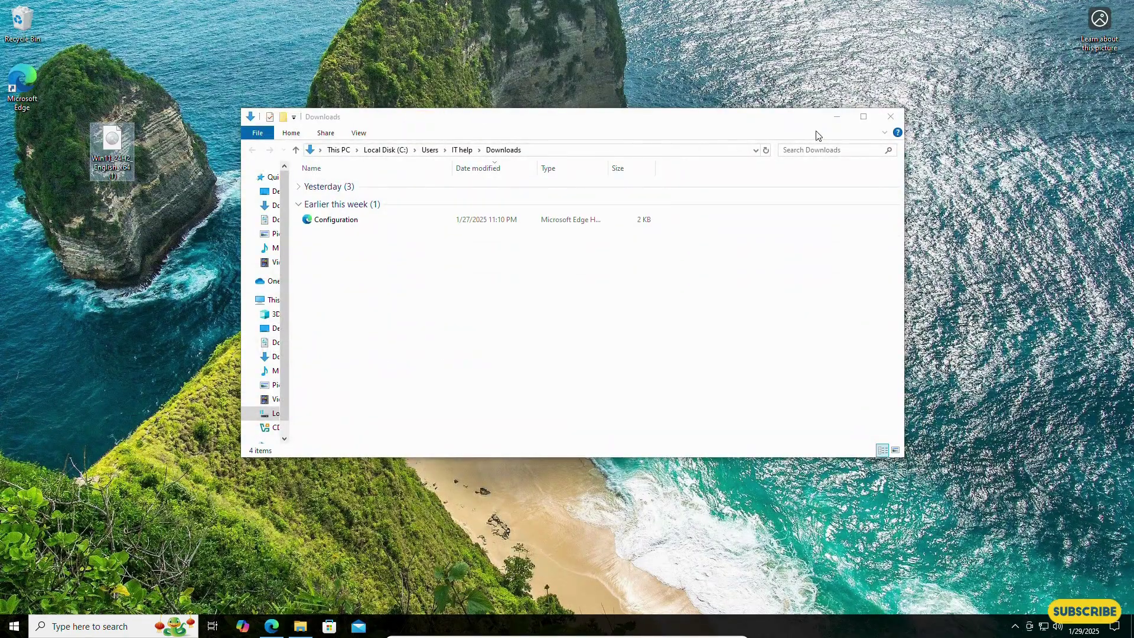
left_click(837, 116)
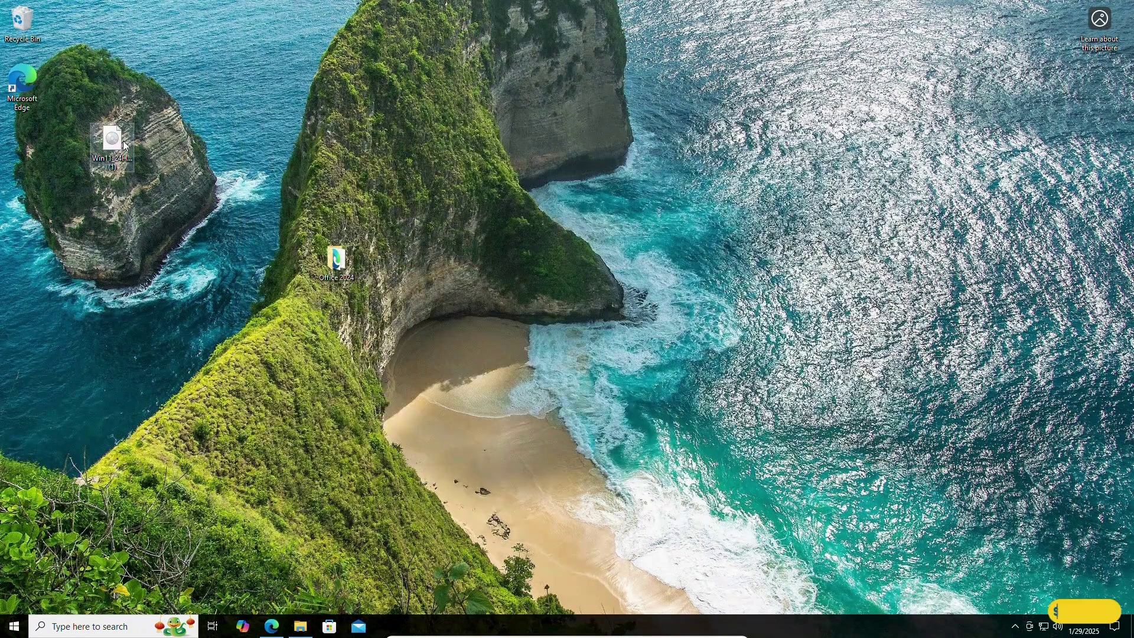
left_click_drag(119, 144, 515, 197)
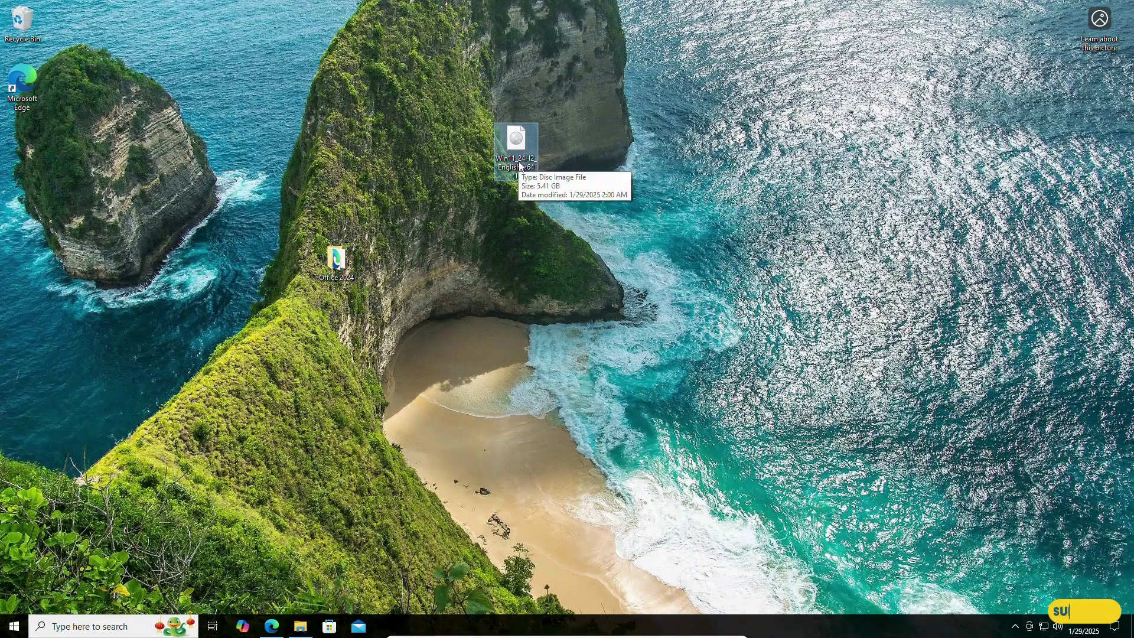
Download winrar-x64-701.exe from win-rar.com in a new Edge tab and launch it
left_click(271, 626)
left_click(347, 11)
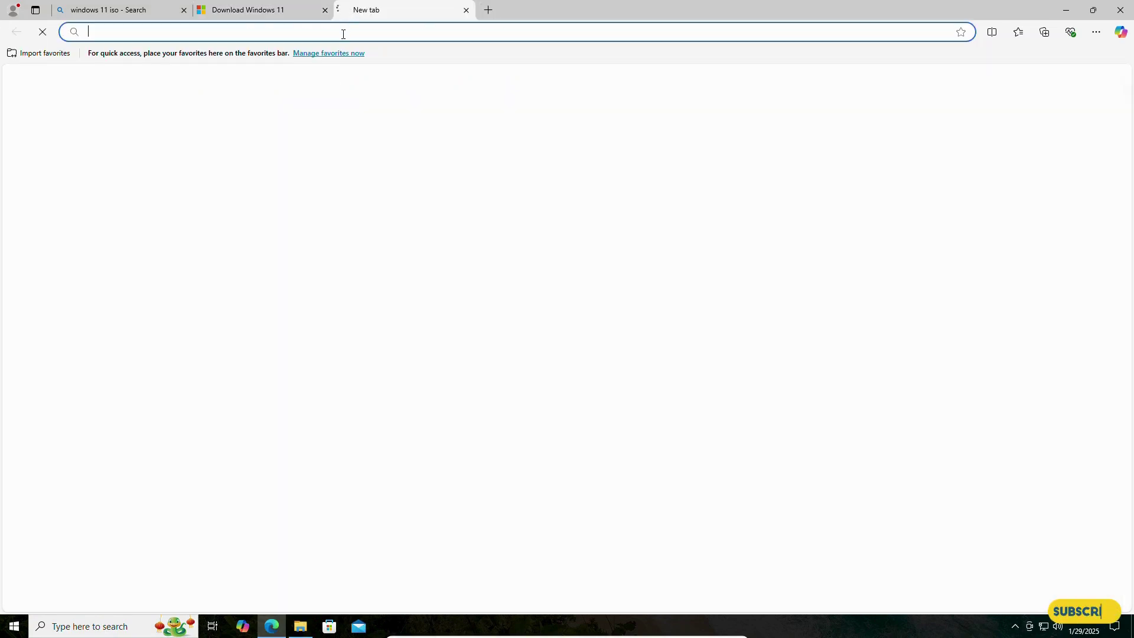
type("win")
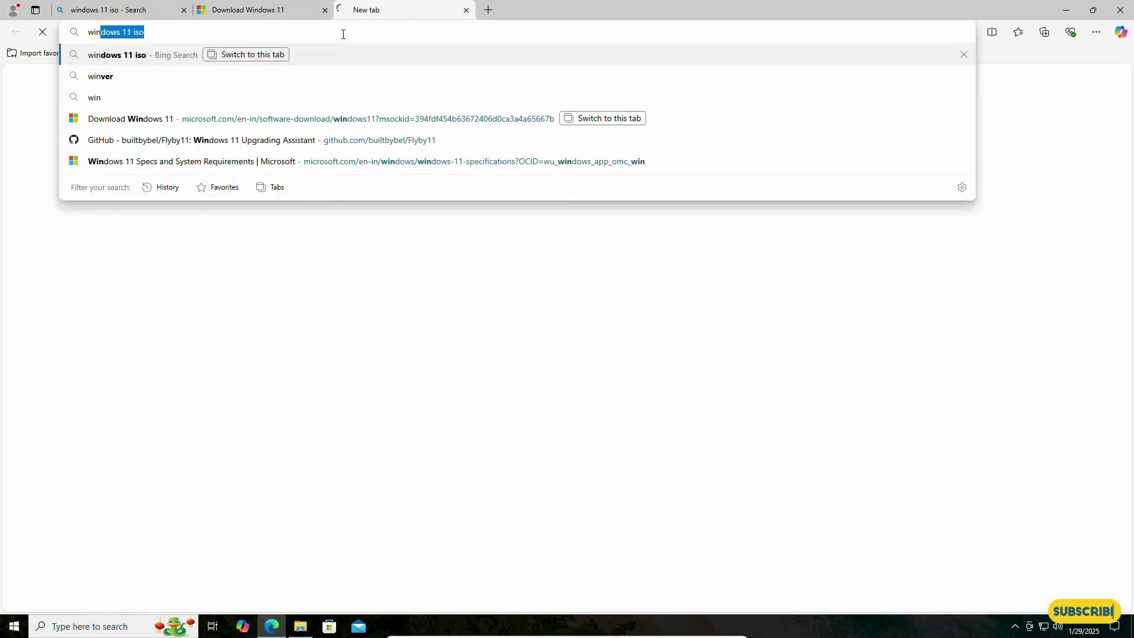
type("rar")
key("Return")
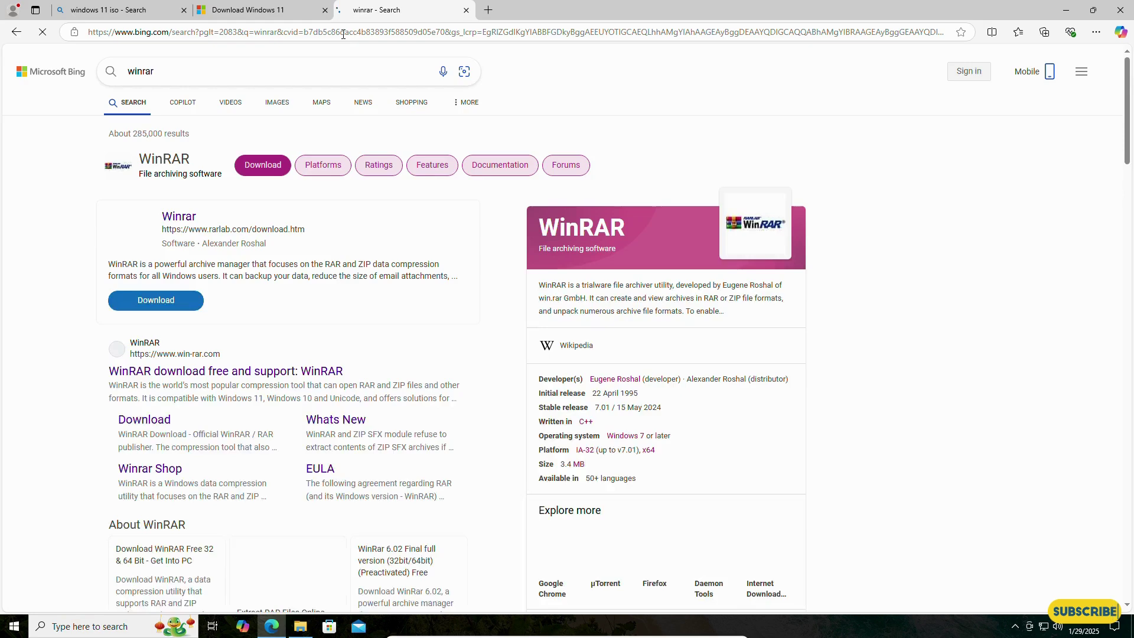
left_click(191, 371)
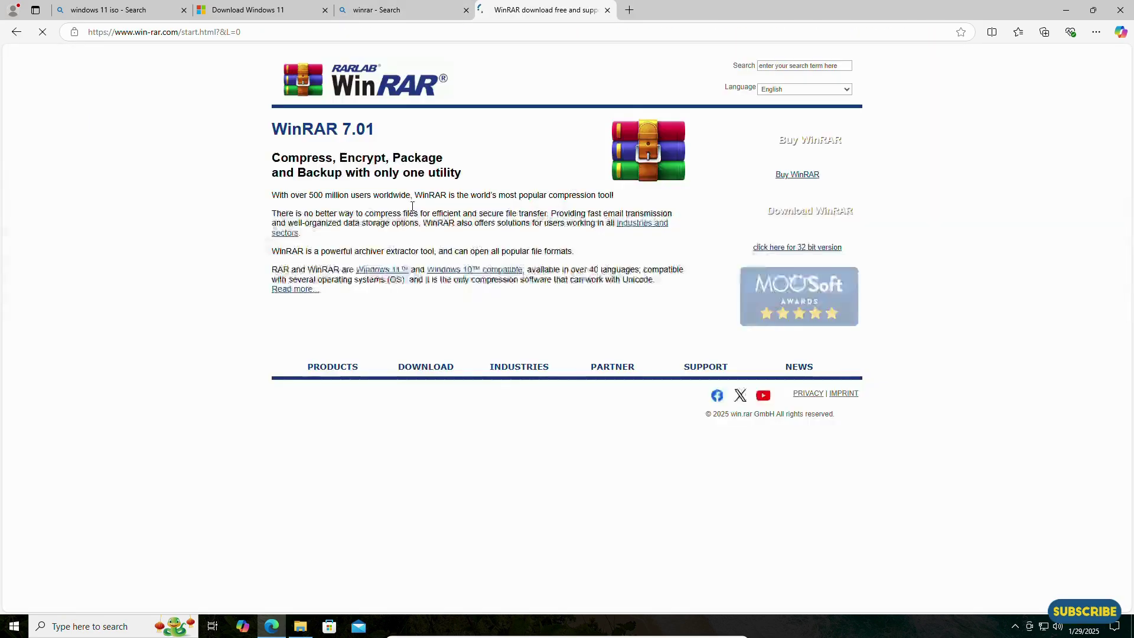
left_click(795, 260)
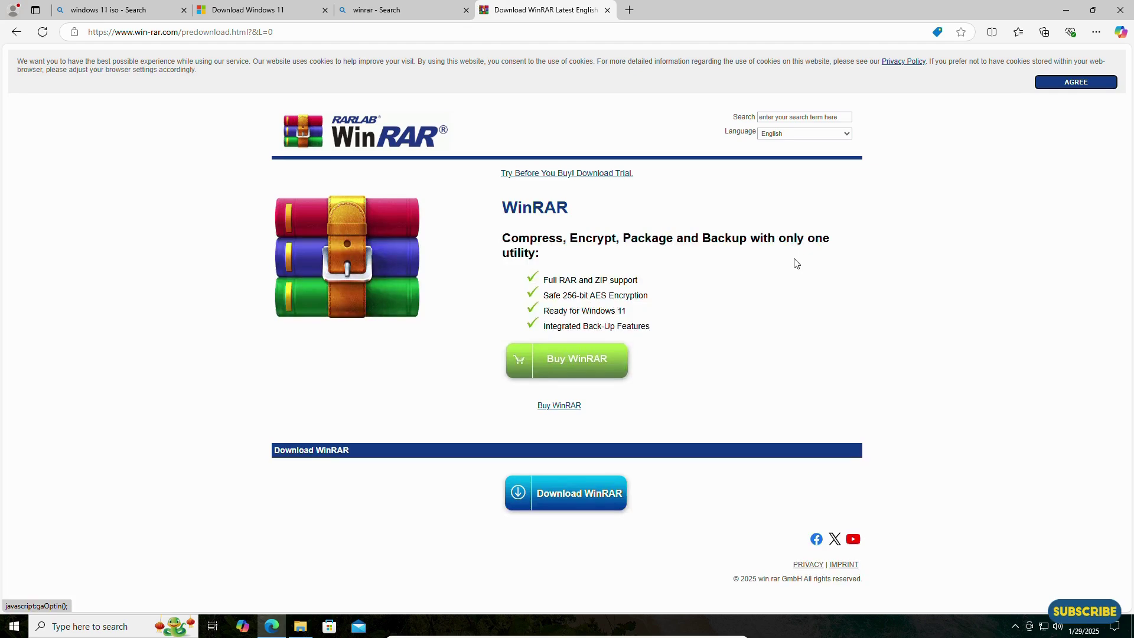
left_click(585, 505)
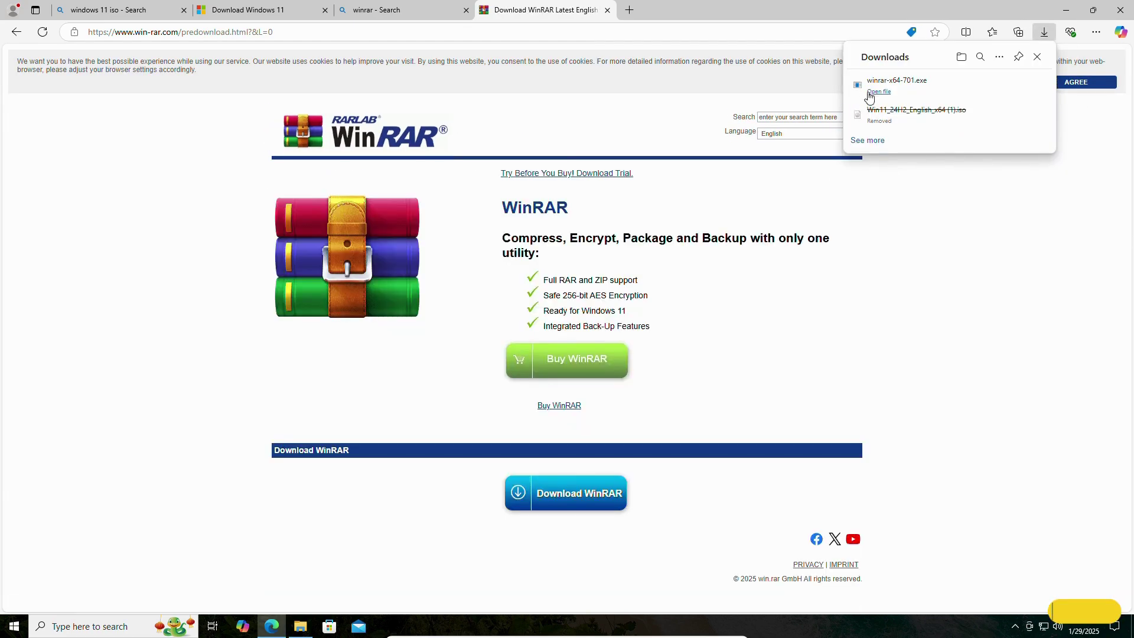
left_click(871, 93)
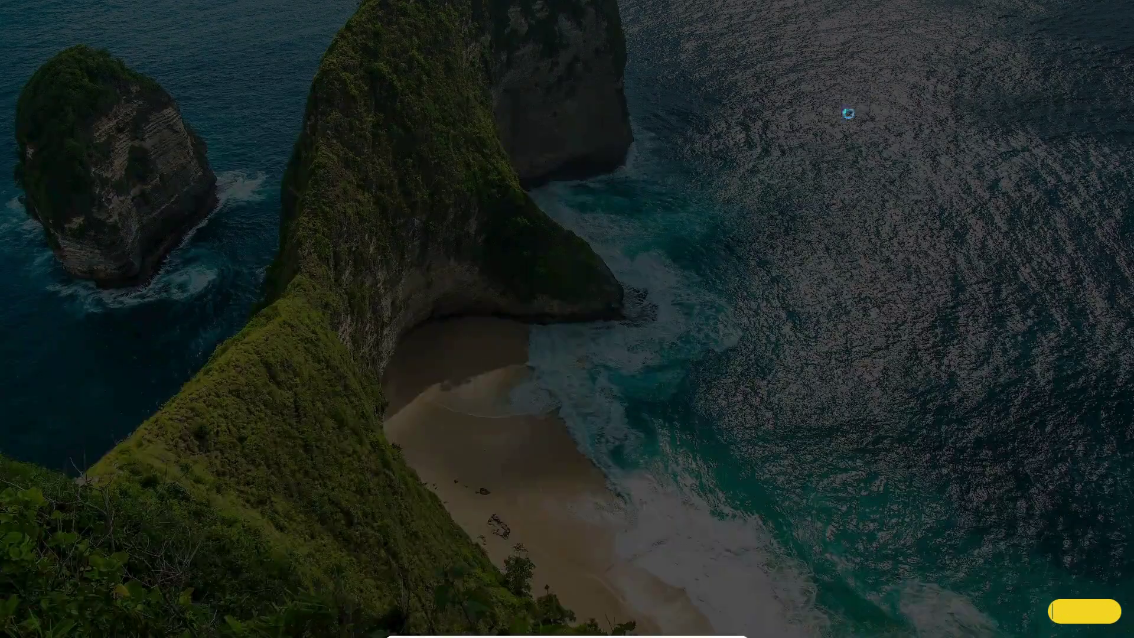
Install WinRAR 7.01 into C:\Program Files\WinRAR and close the finished setup
left_click(514, 400)
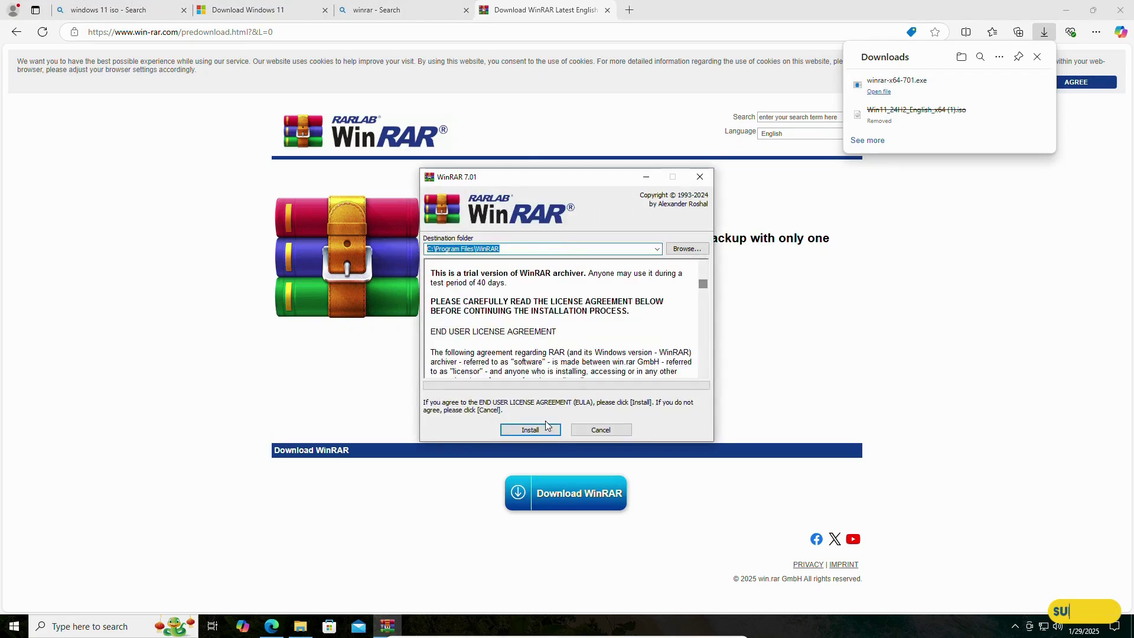
left_click(540, 431)
left_click(1066, 11)
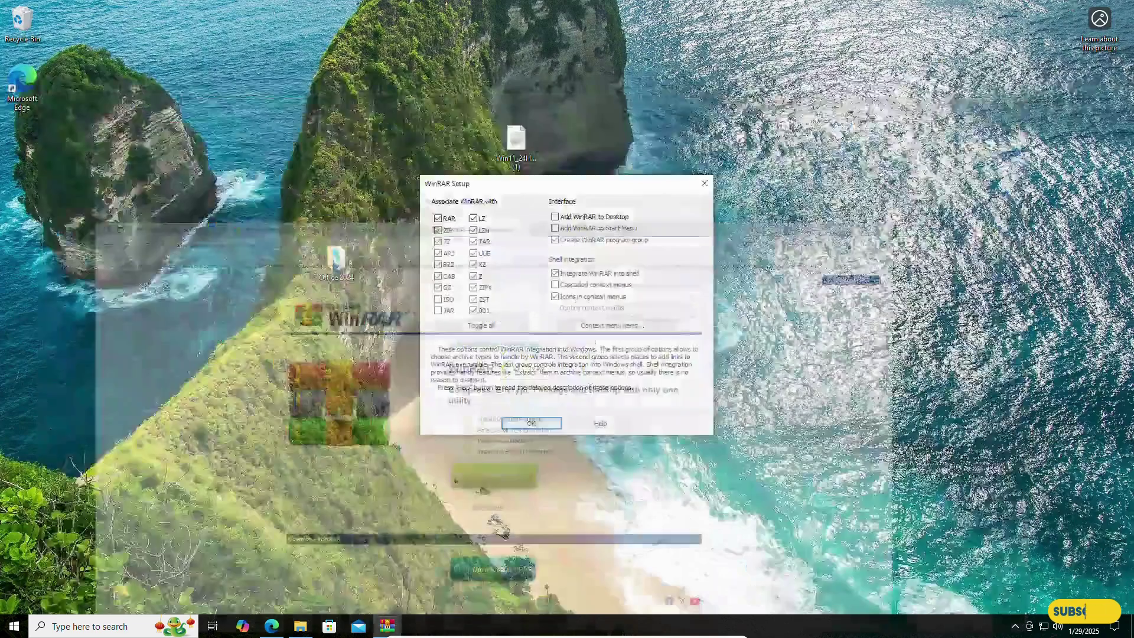
left_click(542, 423)
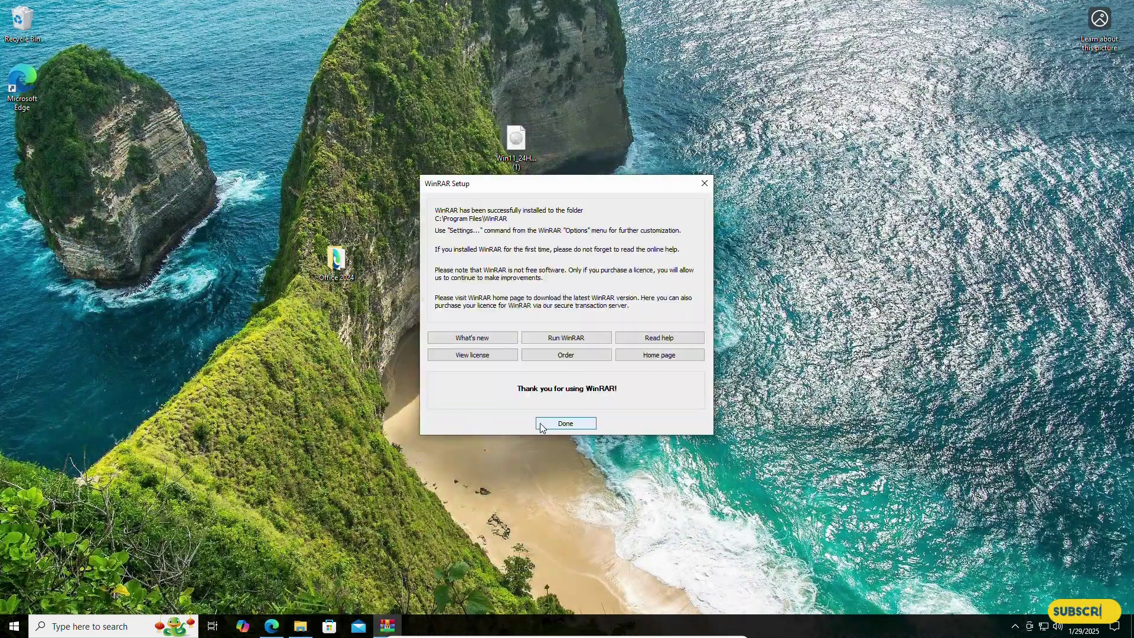
left_click(566, 424)
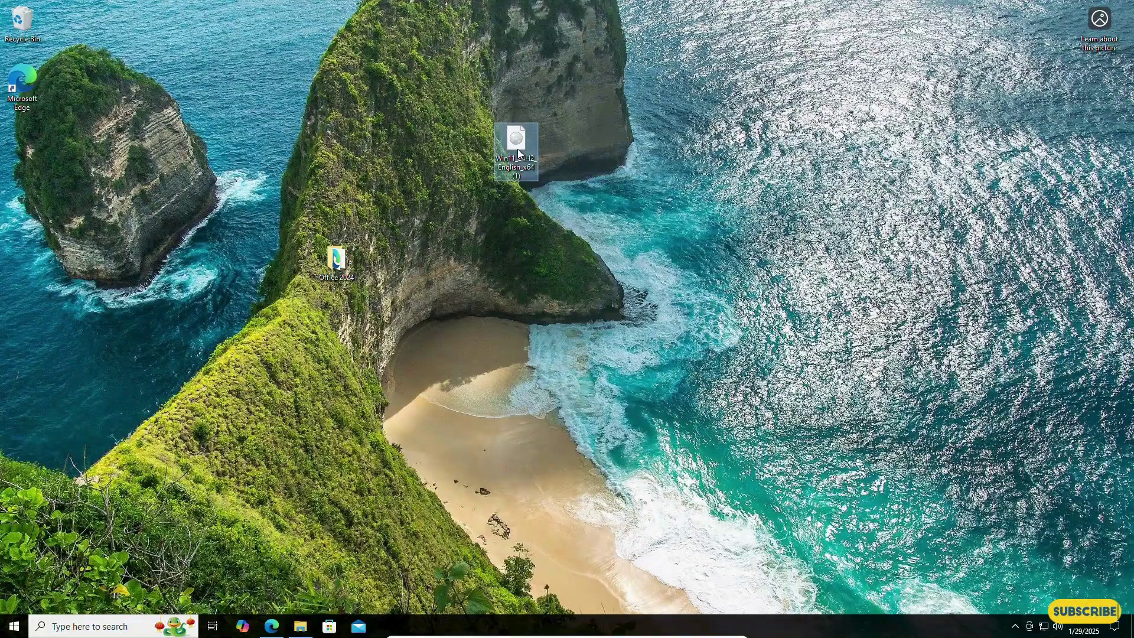
Extract the Windows 11 ISO to a 'Win11_24H2_English_x64 (1)' folder on the desktop
right_click(518, 150)
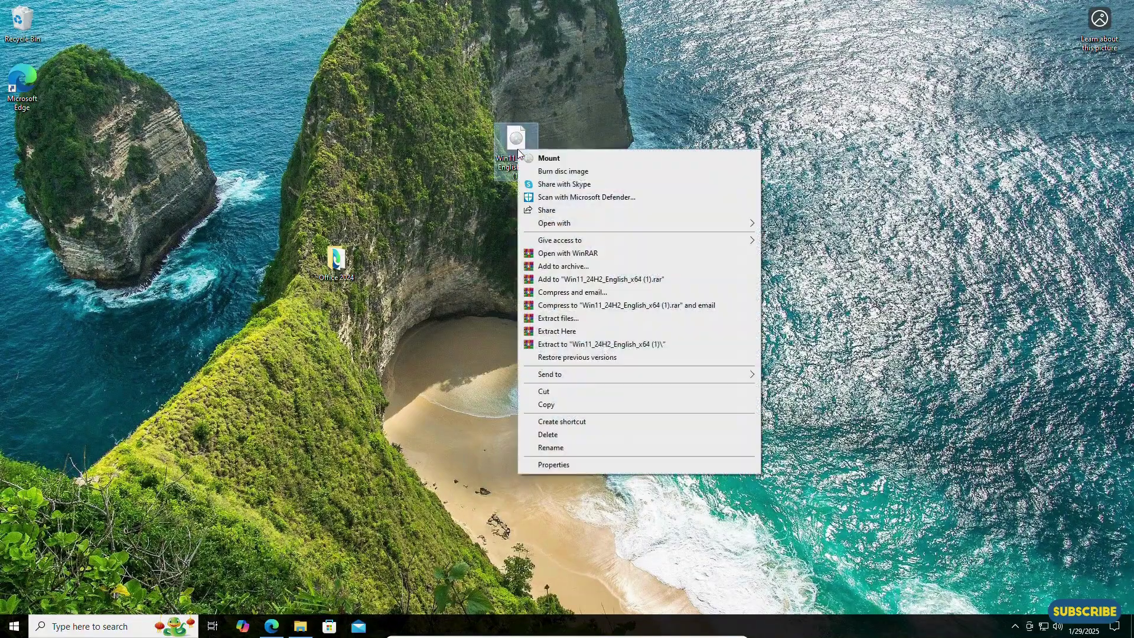
left_click(589, 345)
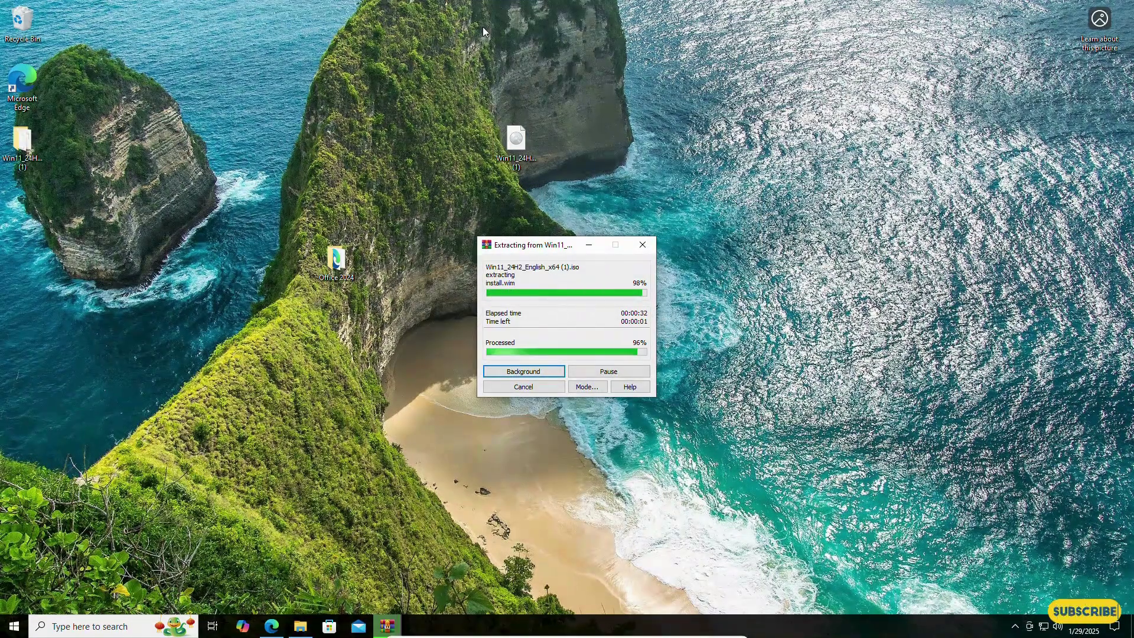
left_click(514, 265)
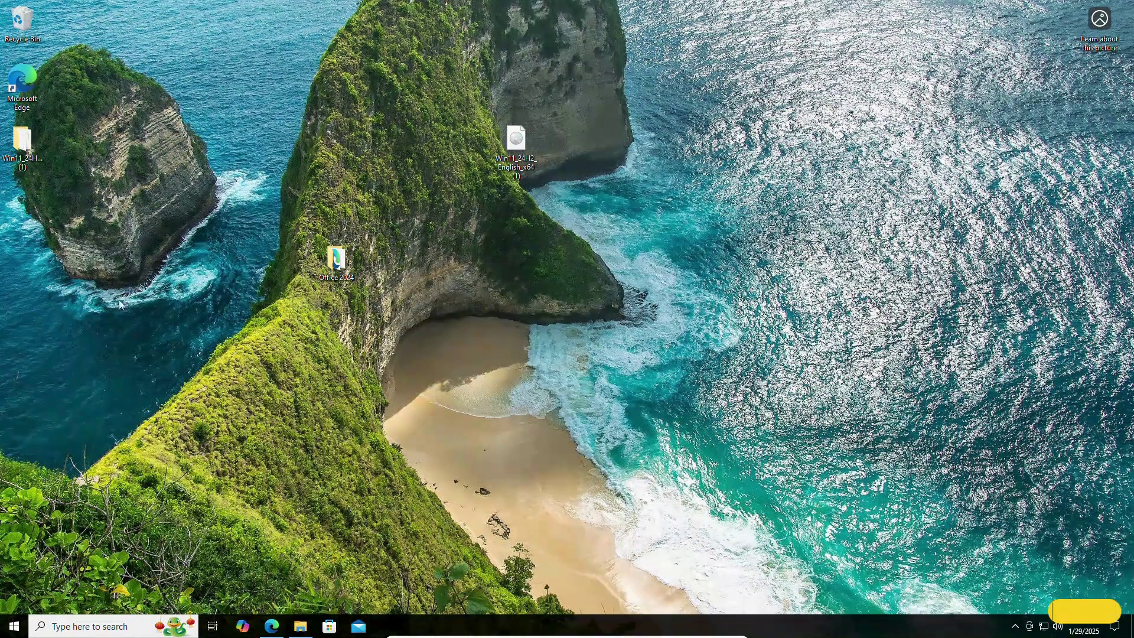
Open the extracted folder to show boot, efi, sources, support and setup
left_click_drag(12, 139, 718, 258)
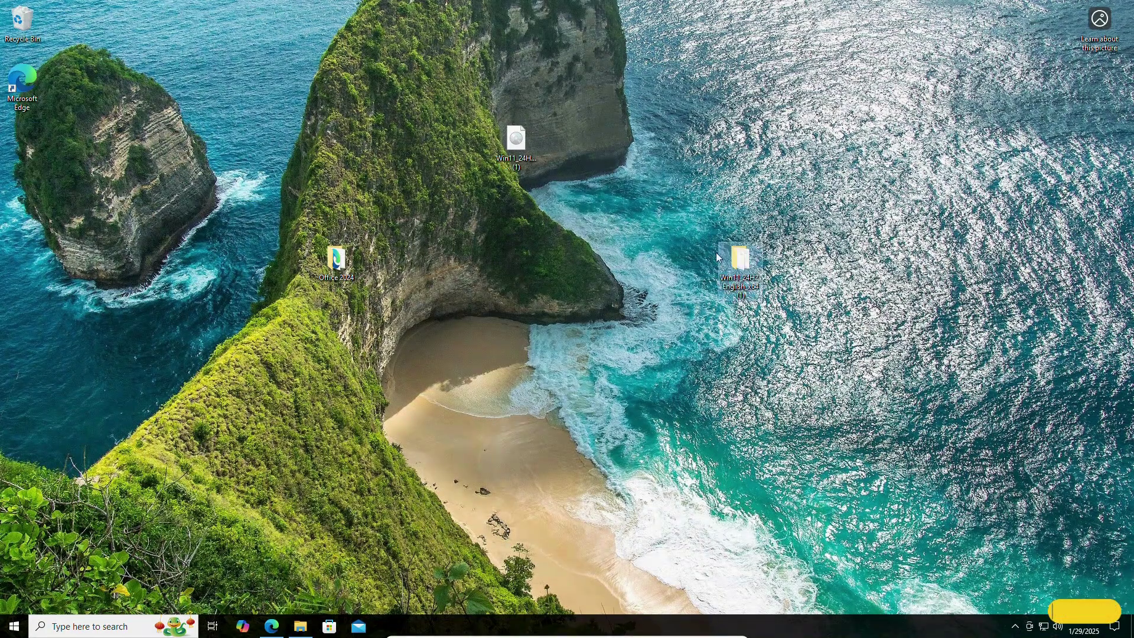
double_click(749, 270)
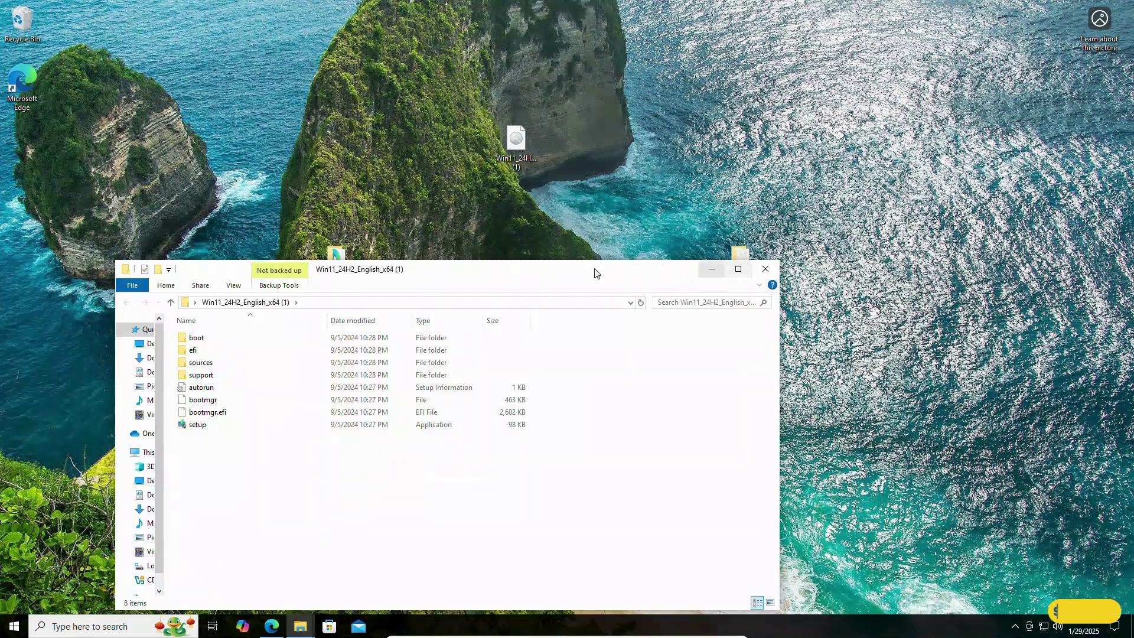
left_click_drag(517, 264, 720, 186)
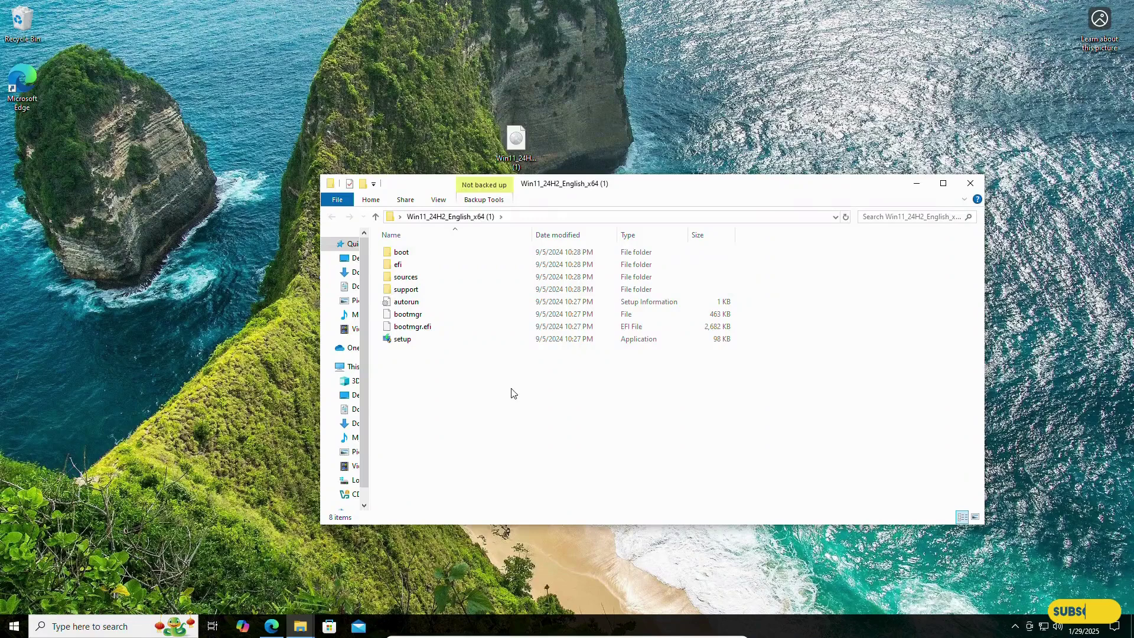
left_click_drag(638, 191, 690, 175)
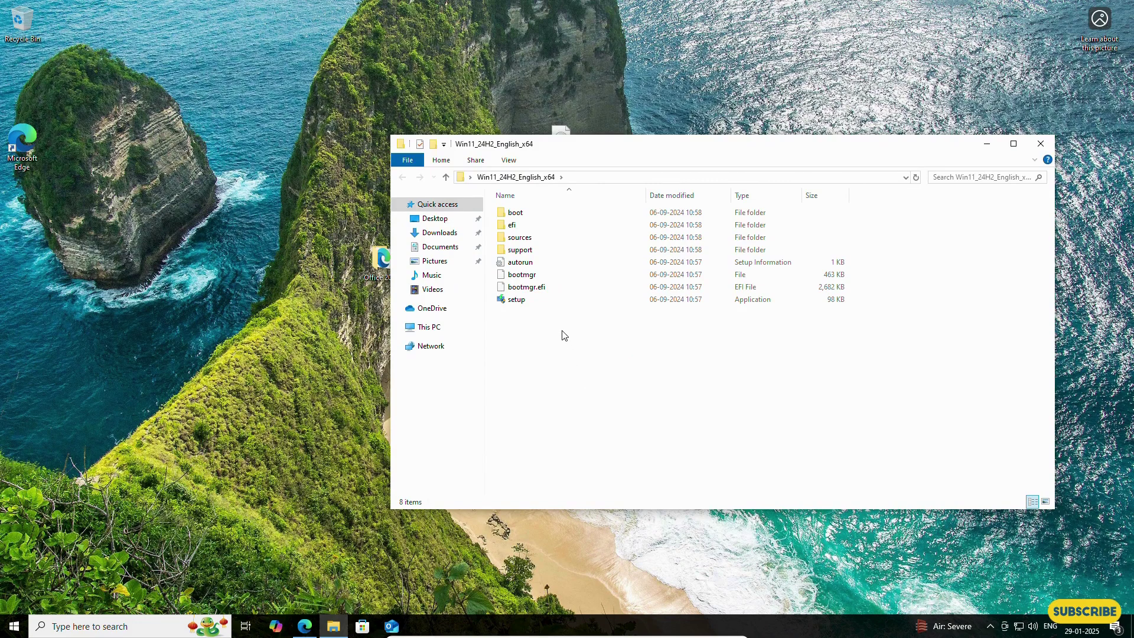
Create a new text document named setup in the extracted folder and open it in Notepad
right_click(562, 331)
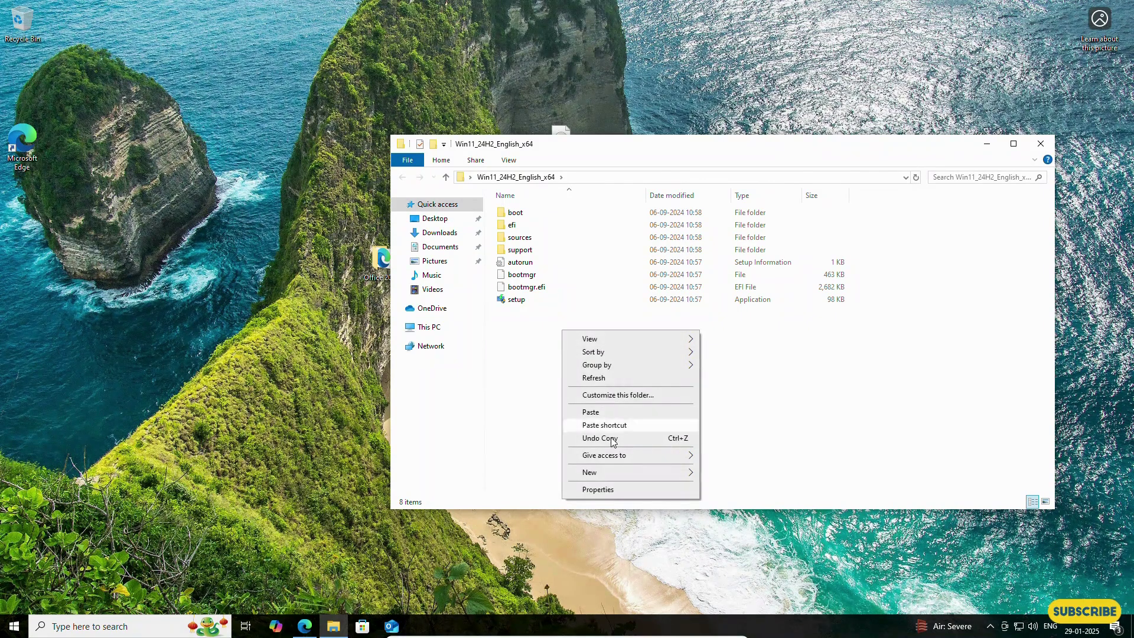
mouse_move(625, 476)
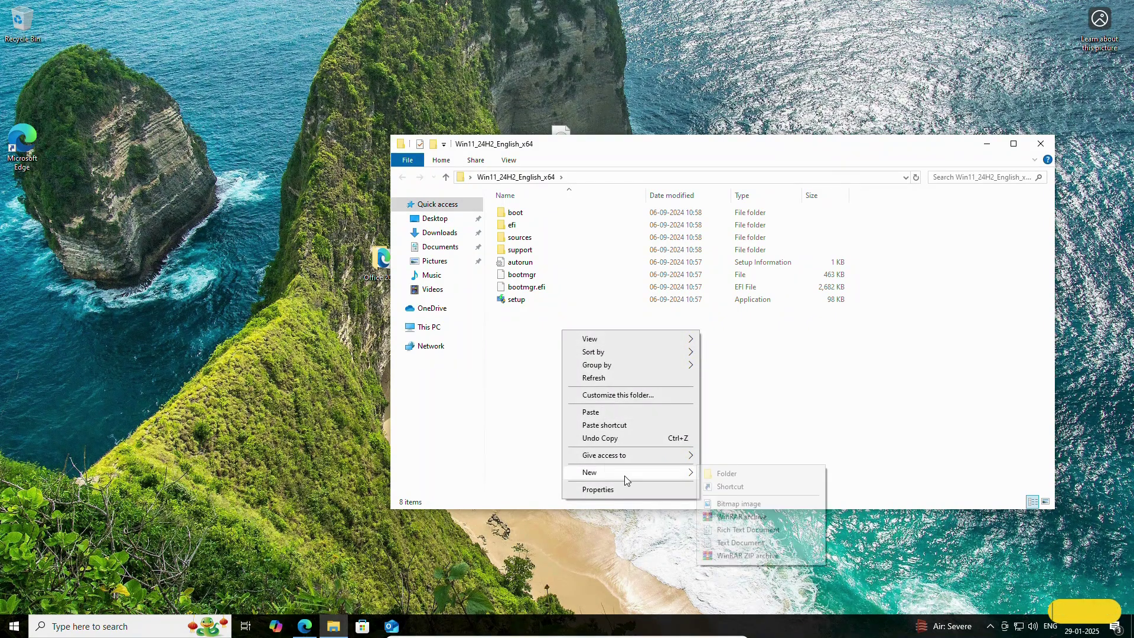
left_click(744, 543)
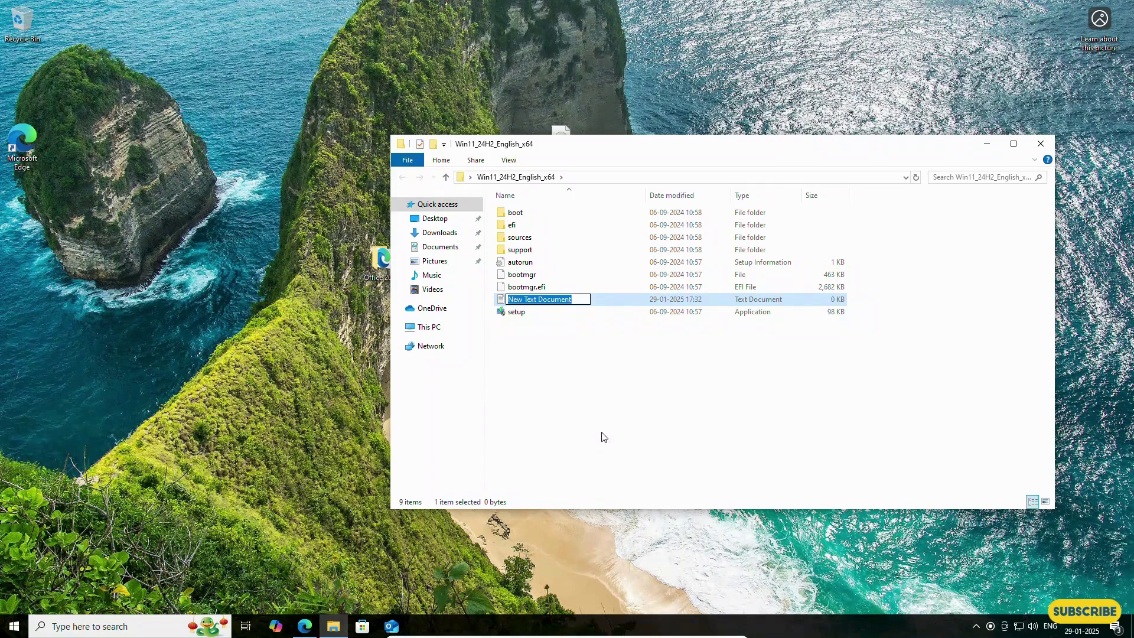
type("setup")
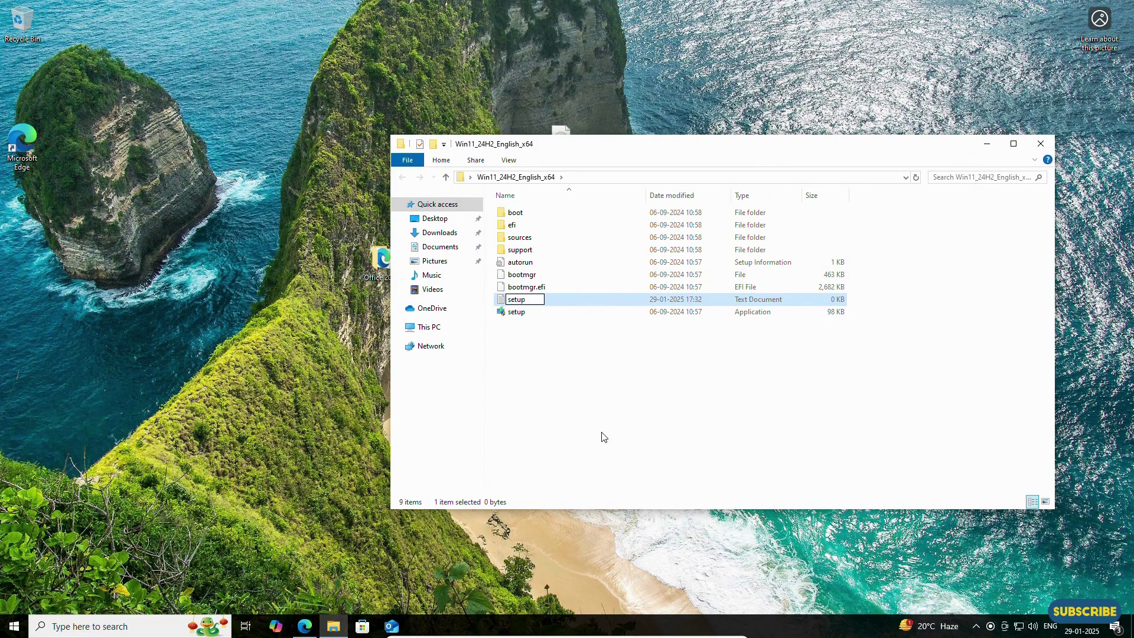
key("Return")
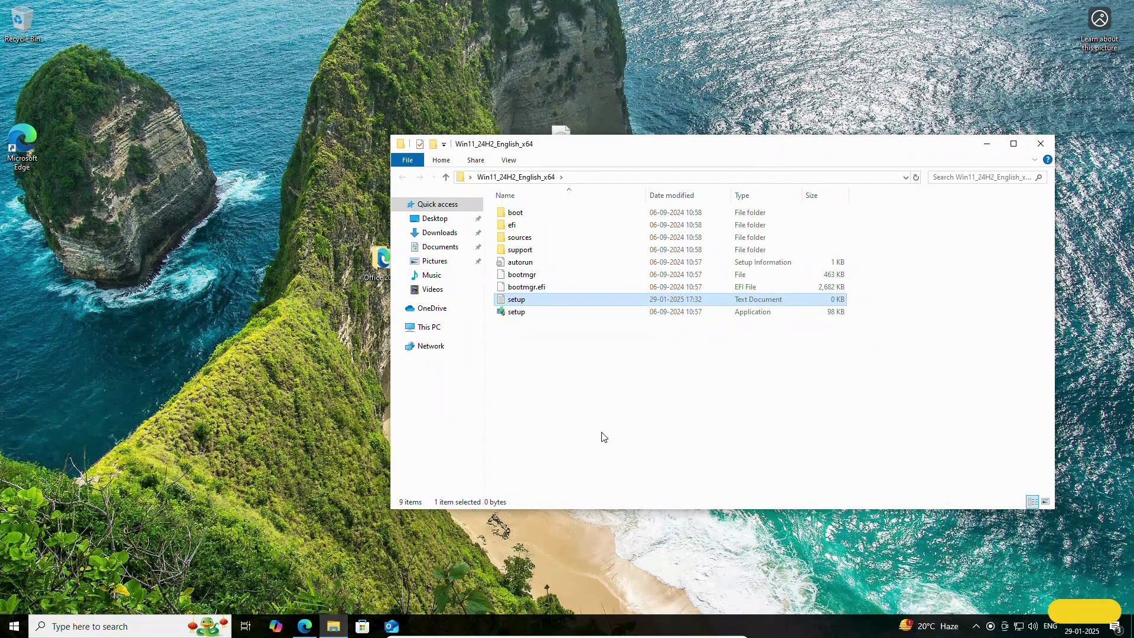
double_click(535, 304)
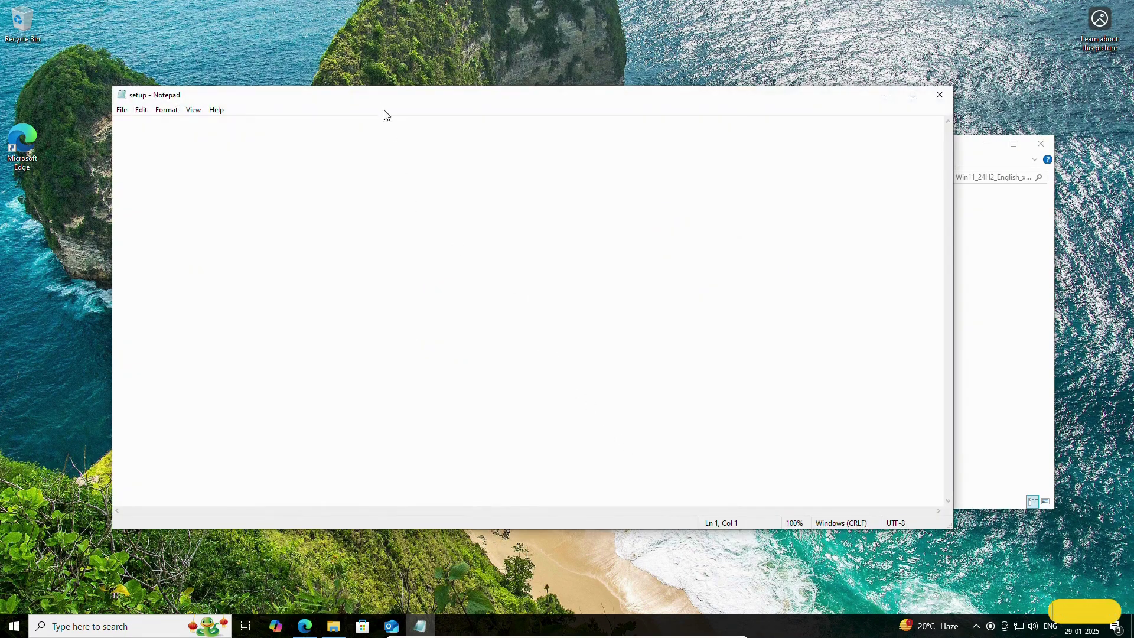
Set Notepad's font size to 20 and enter the command 'setup /product server'
left_click_drag(381, 96, 502, 152)
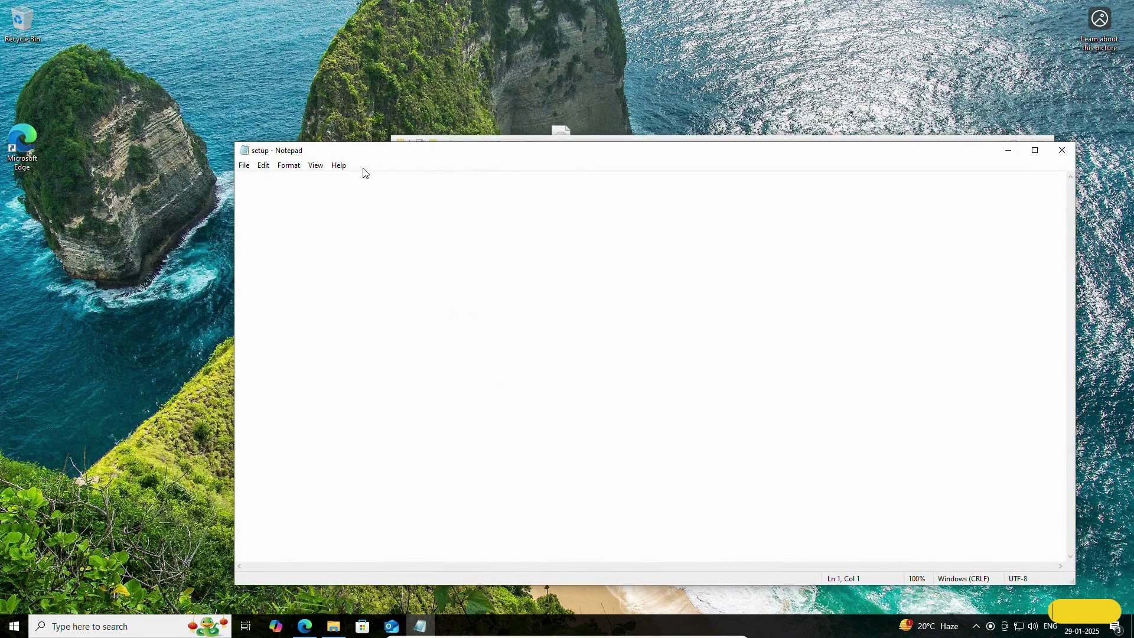
left_click(289, 167)
left_click(301, 197)
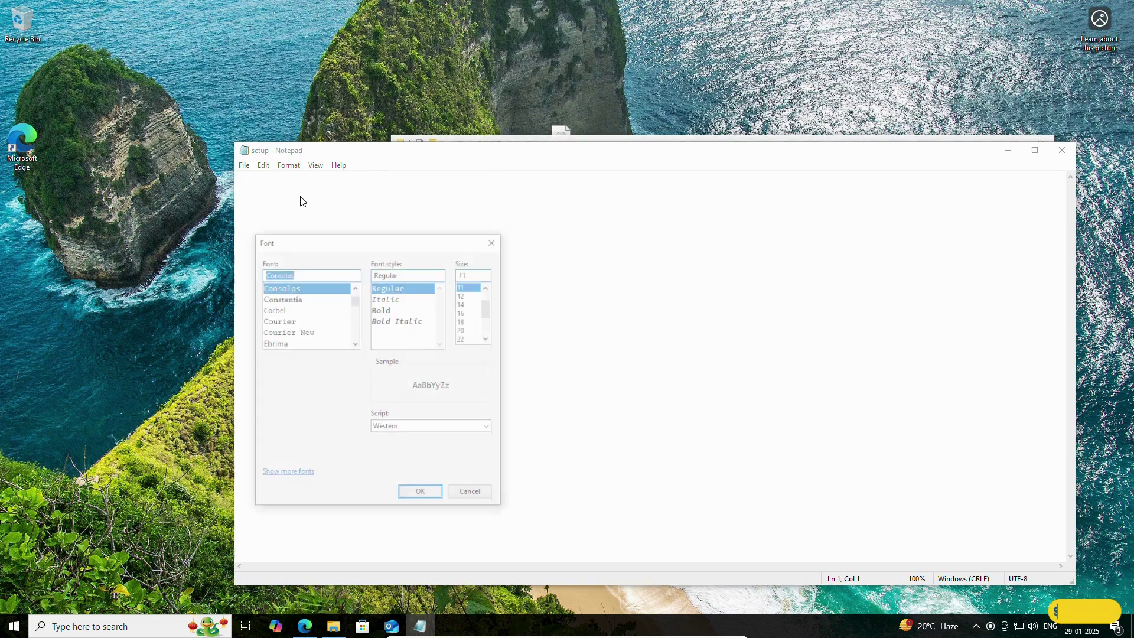
left_click(467, 330)
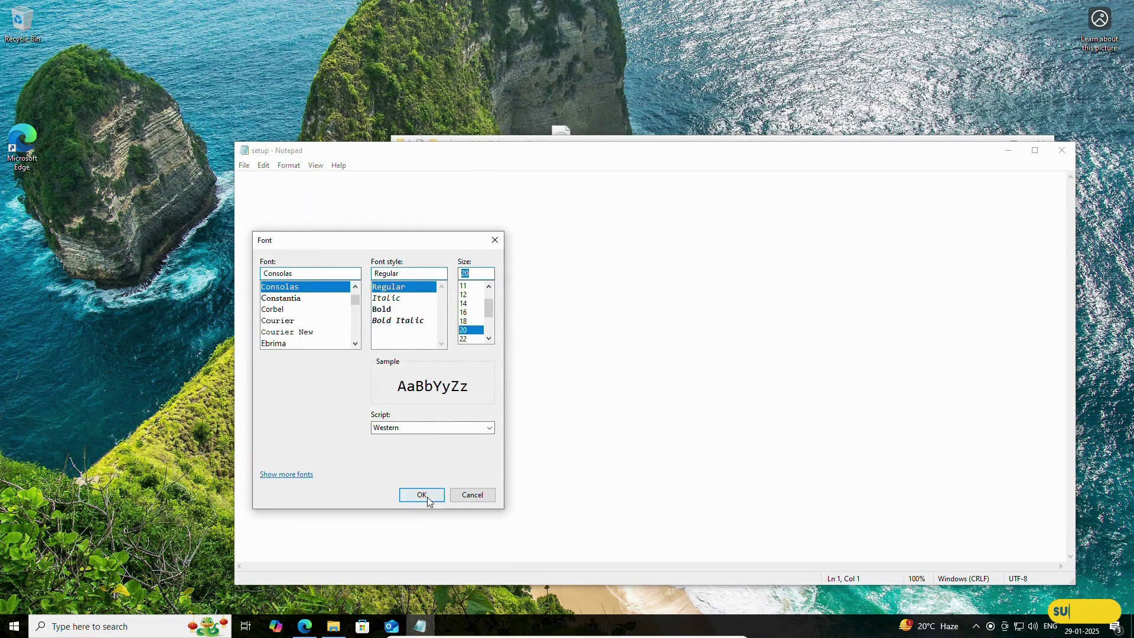
left_click(422, 495)
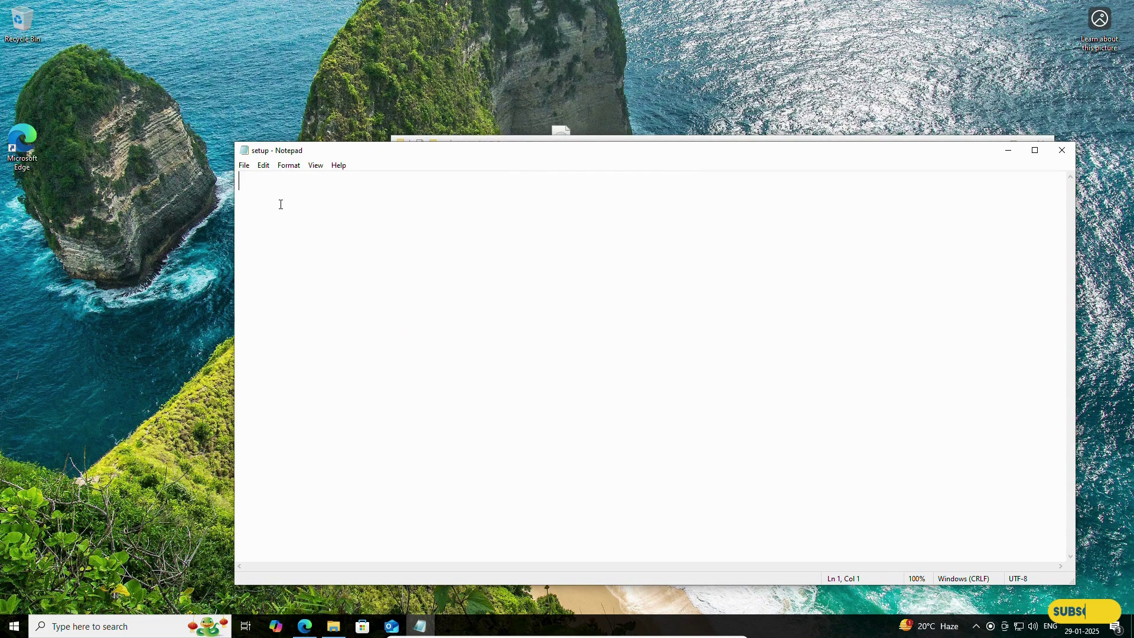
type("setup ")
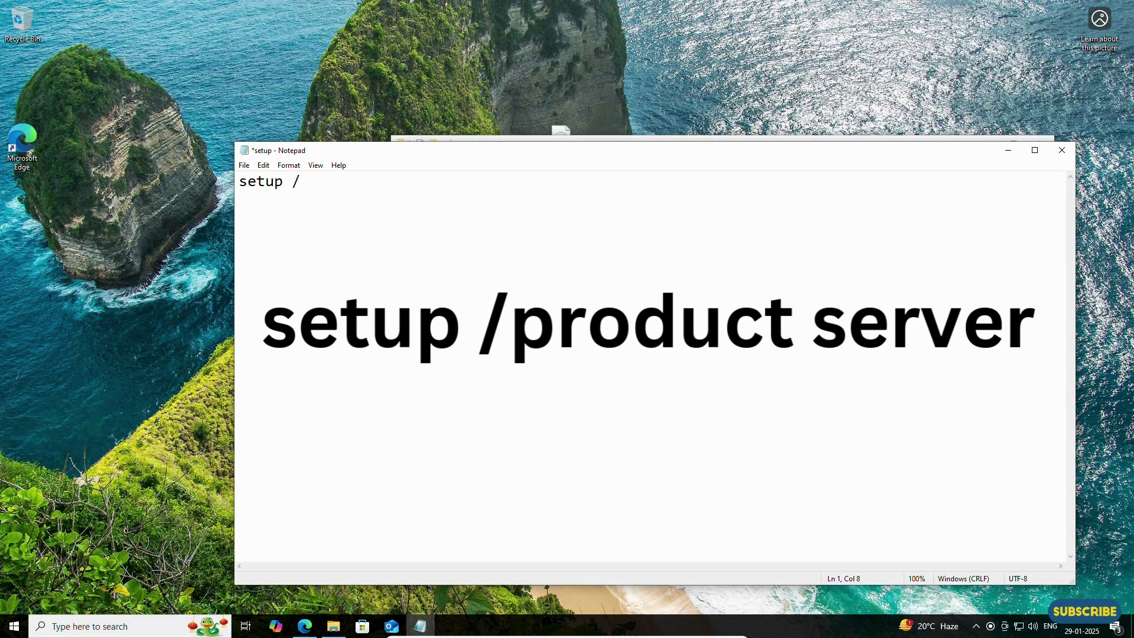
type("/prod")
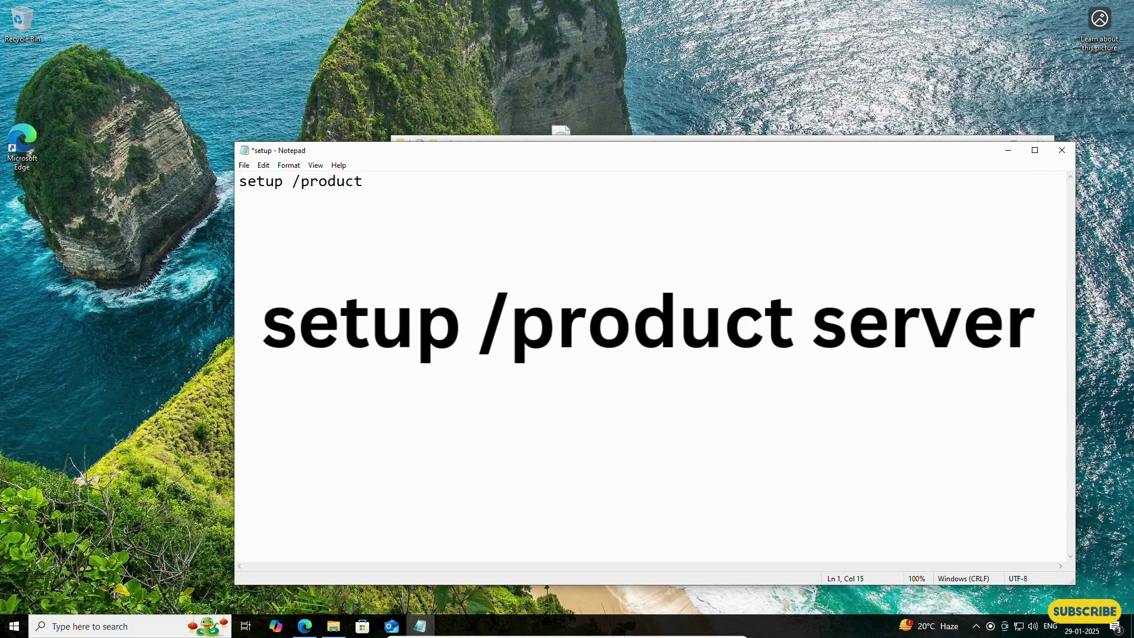
type("uct server")
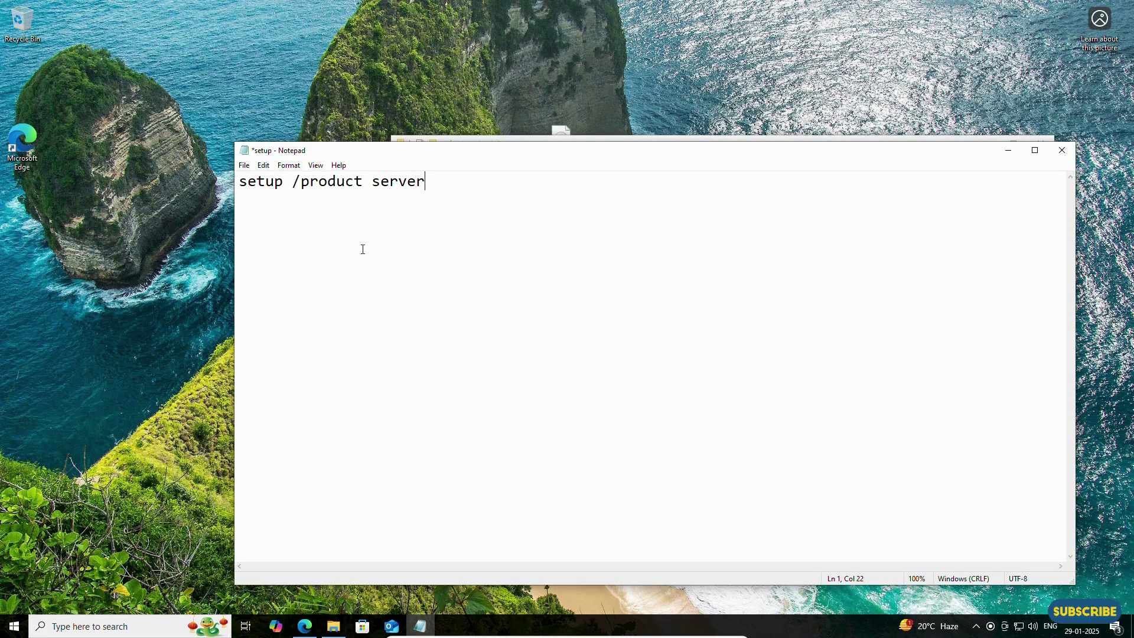
left_click(244, 166)
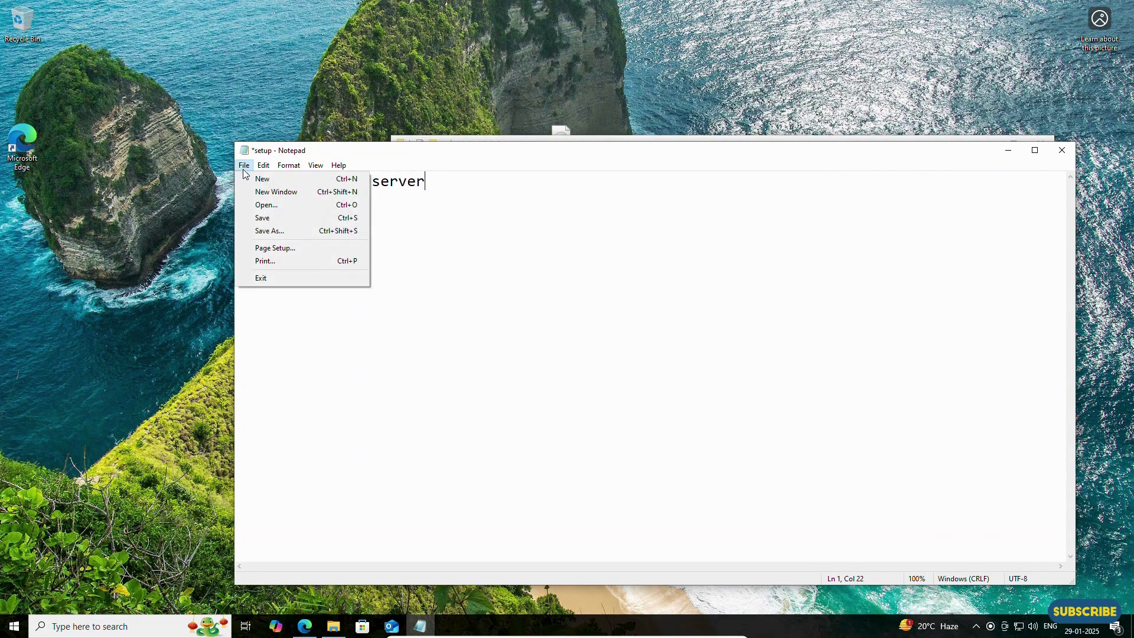
Save the Notepad command file as setup.bat in the extracted Windows 11 folder
left_click(273, 231)
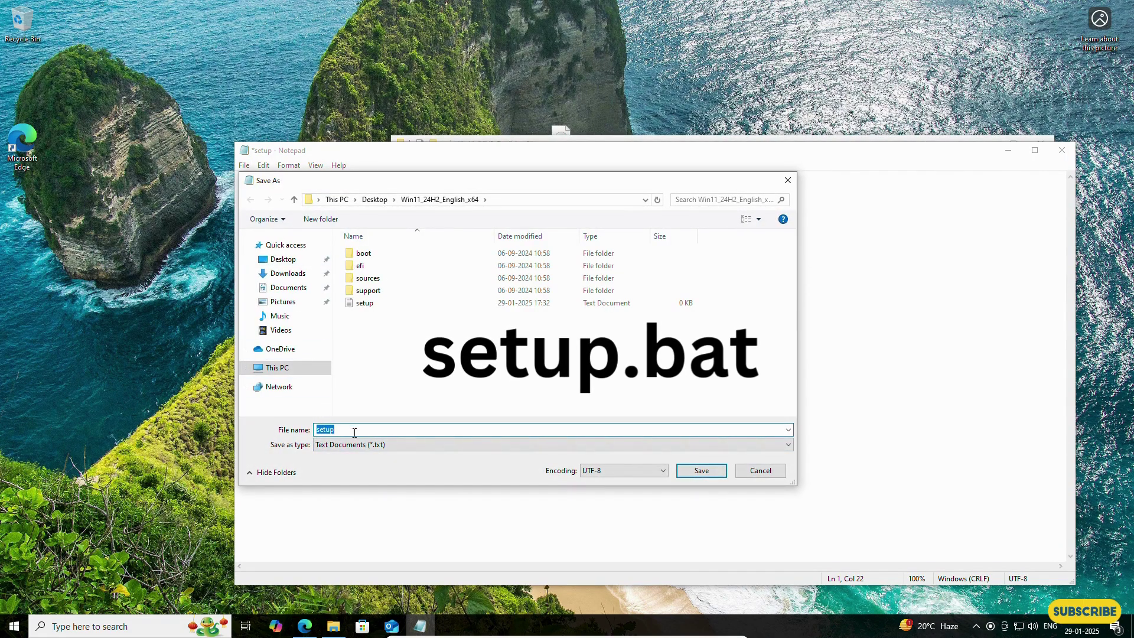
left_click(348, 430)
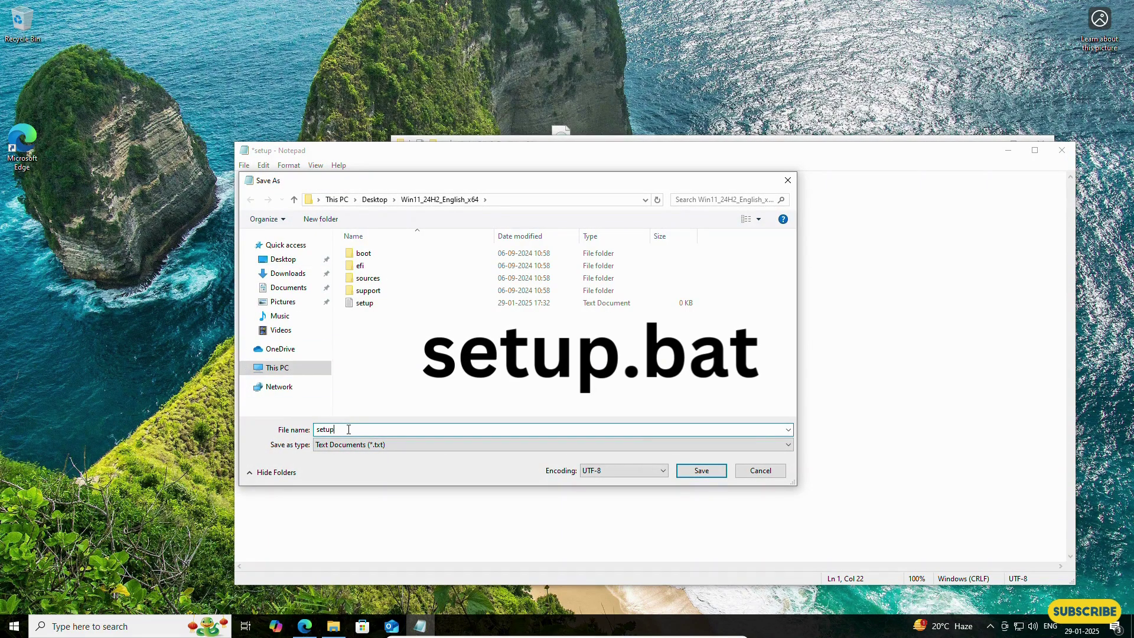
type(".bat")
left_click(701, 471)
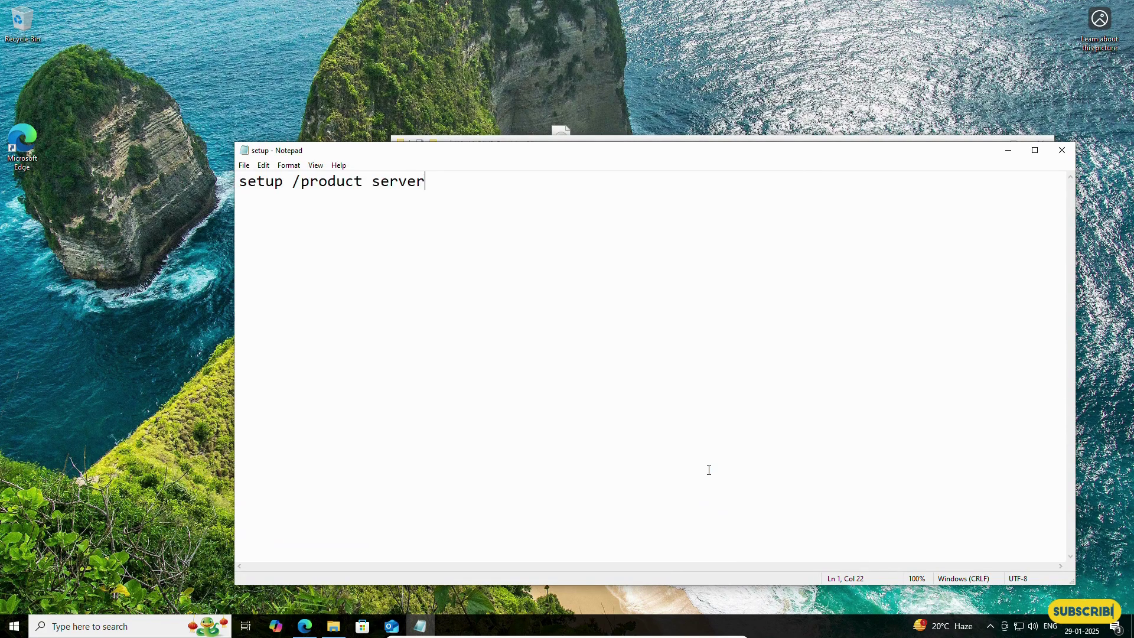
Close Notepad, delete the empty setup text file, and run setup.bat with administrator approval
left_click(1062, 150)
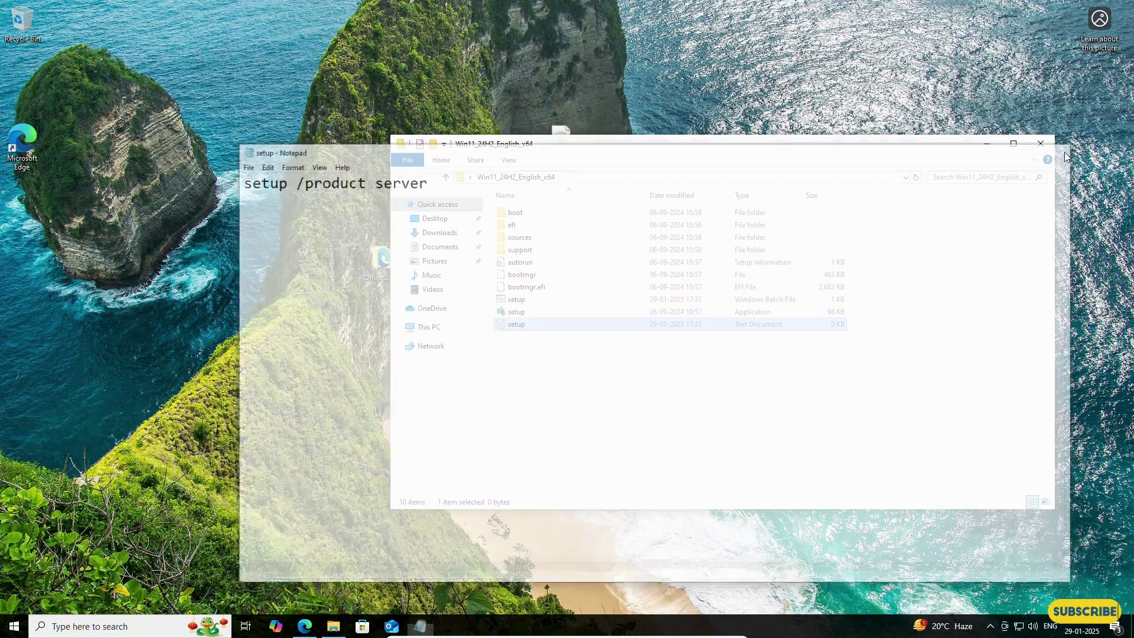
left_click(514, 303)
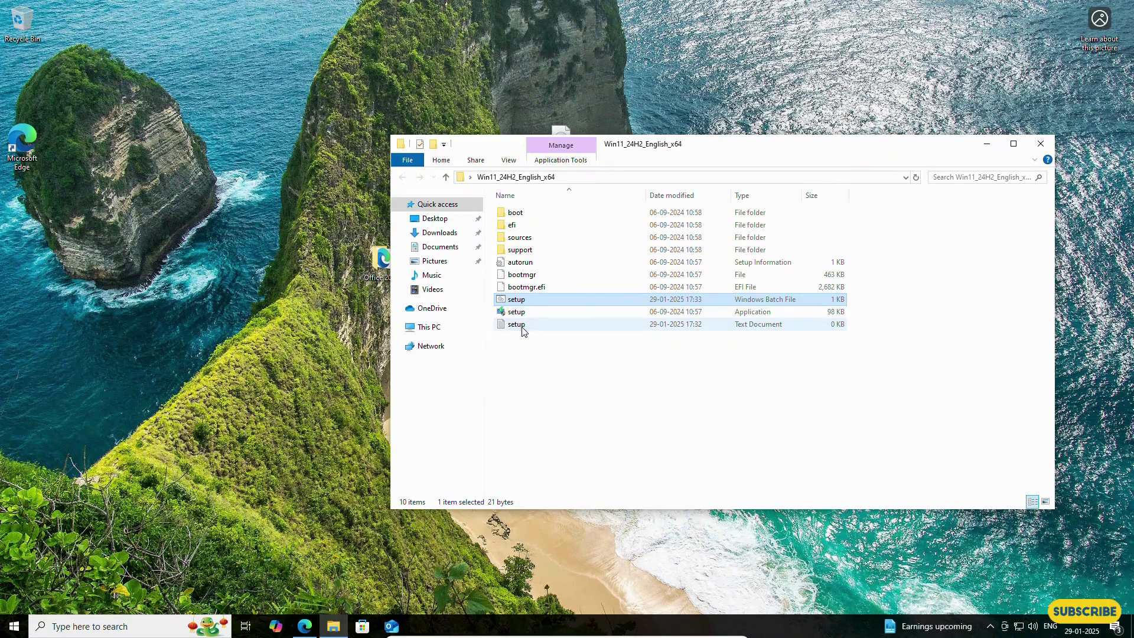
left_click(521, 327)
right_click(521, 329)
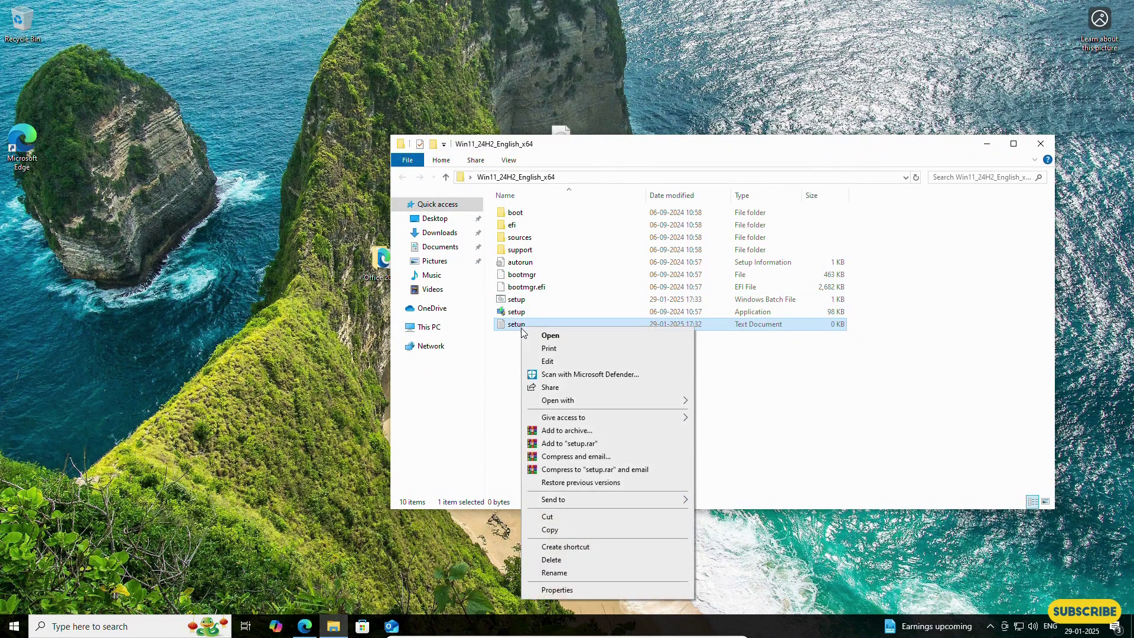
left_click(582, 559)
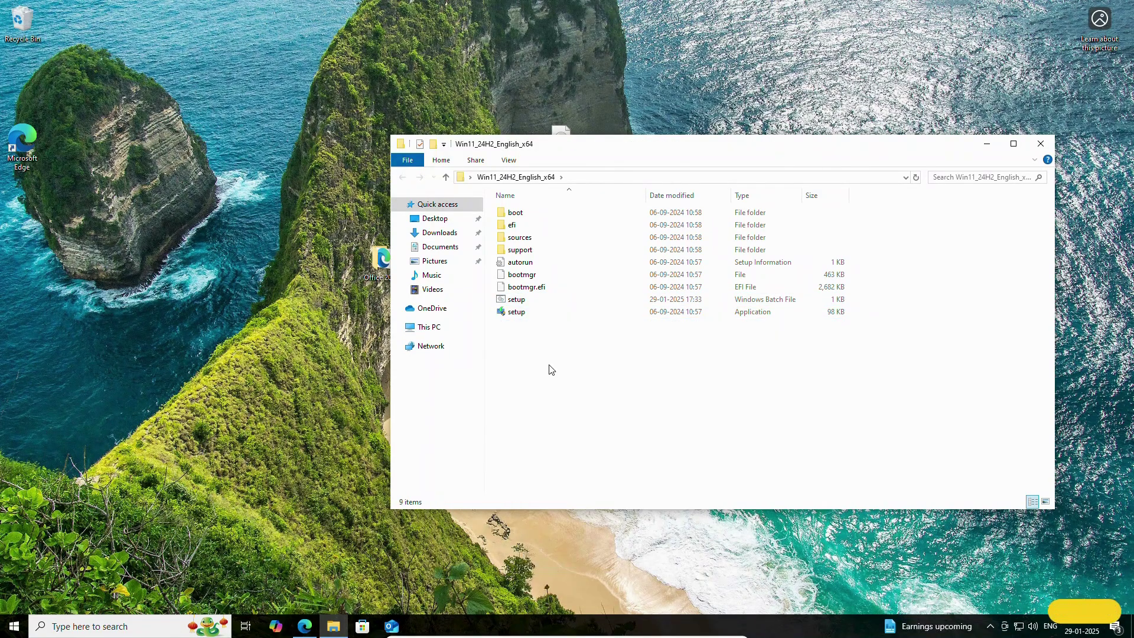
double_click(516, 299)
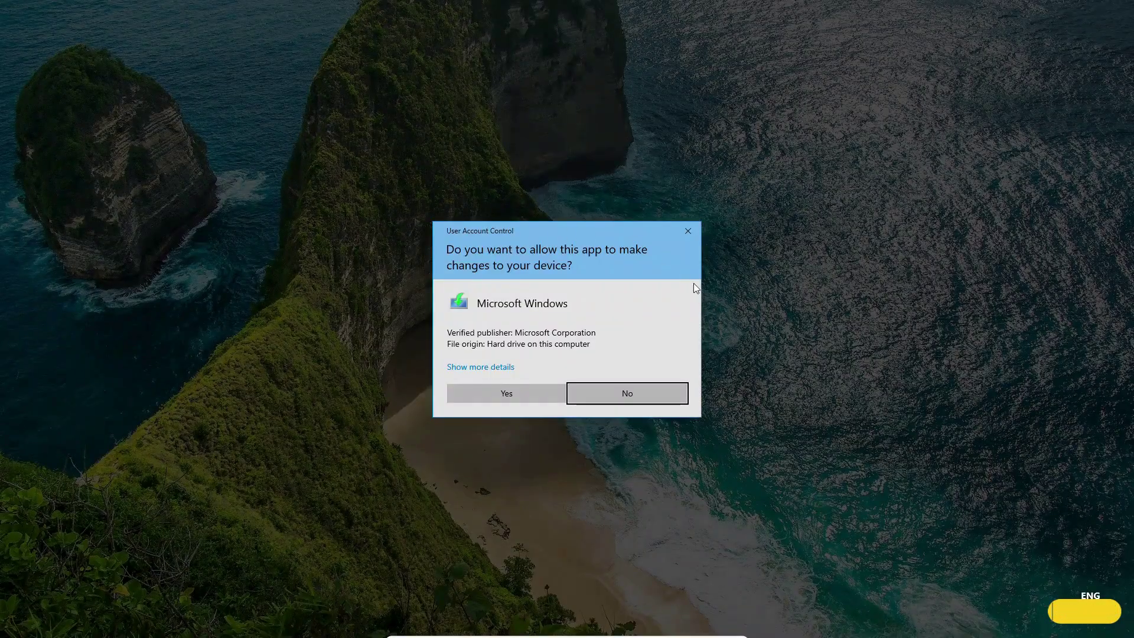
left_click(504, 393)
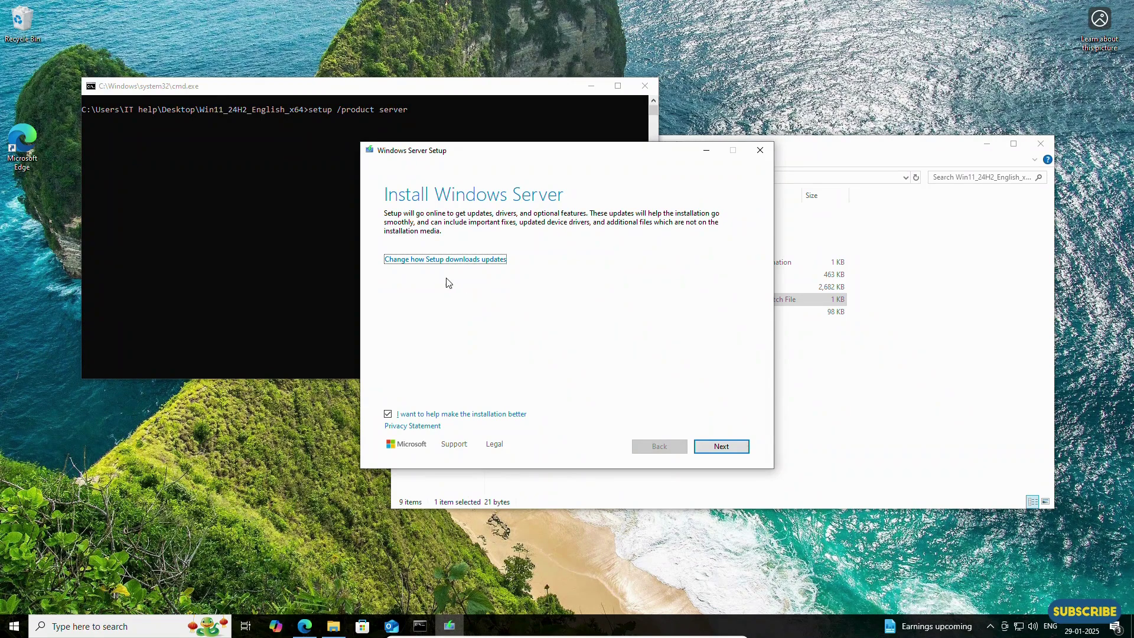
Tell Setup not to download updates right now
left_click(425, 262)
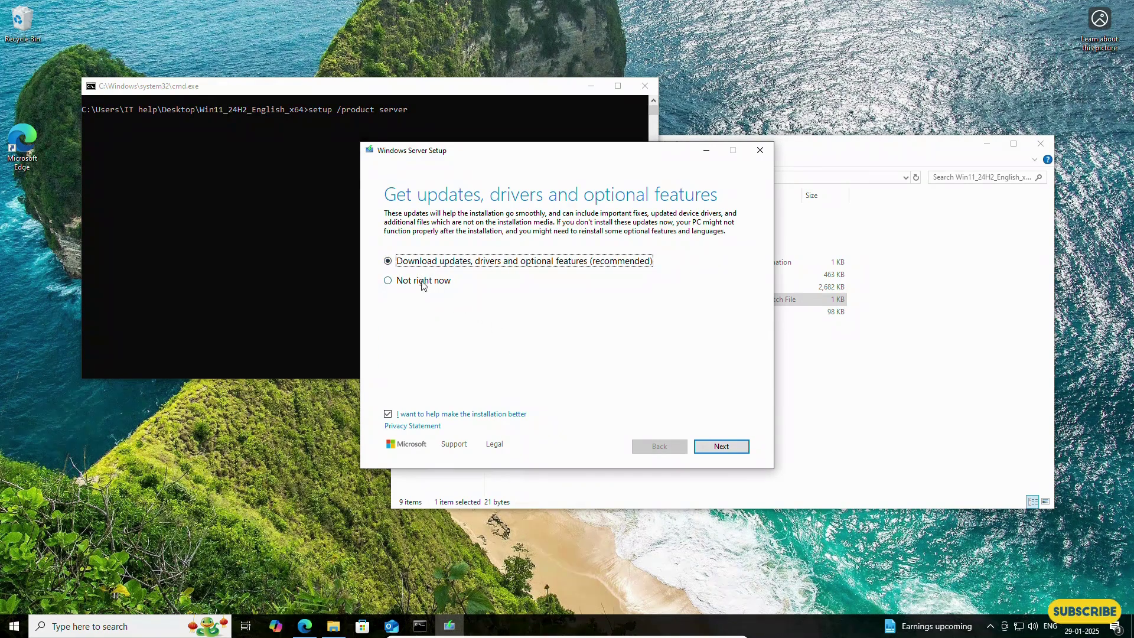
left_click(411, 284)
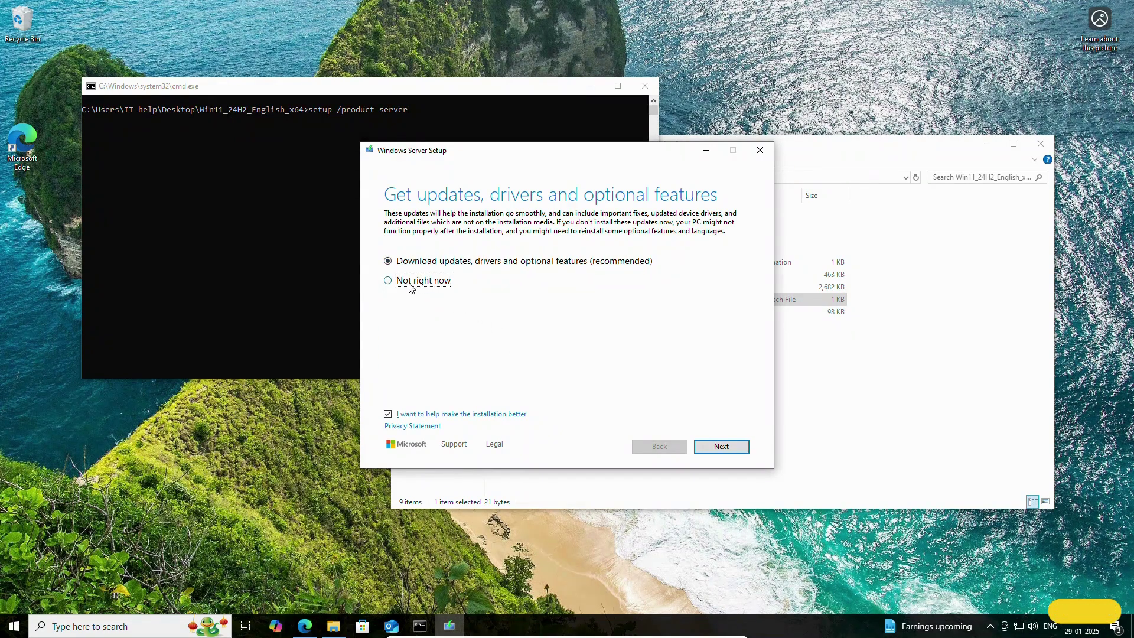
left_click(717, 448)
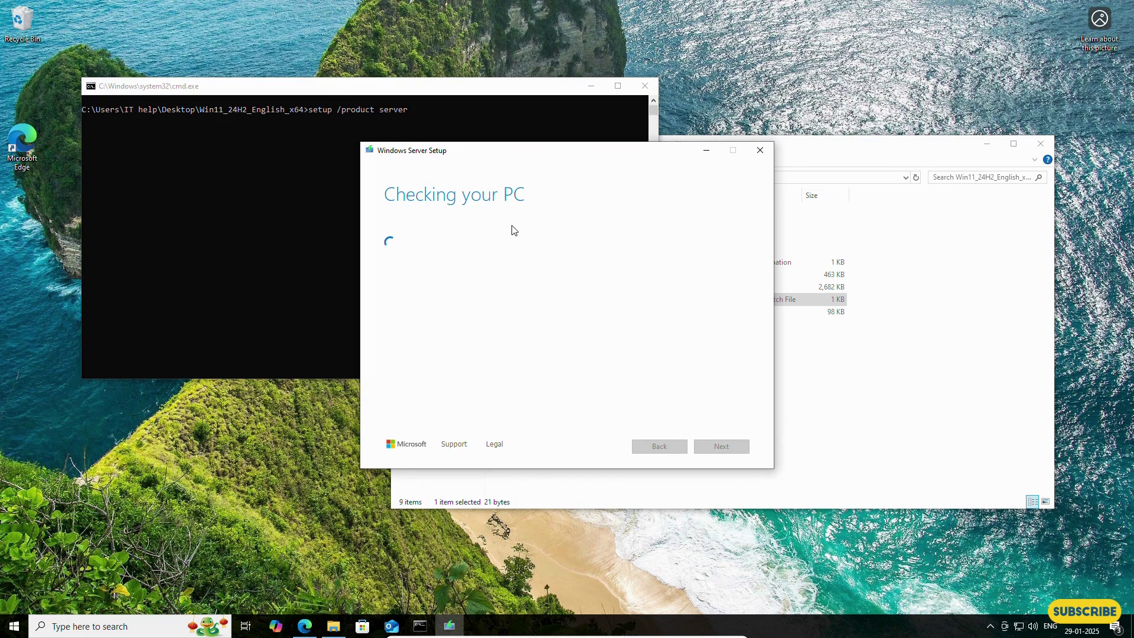
Keep files, settings and apps and continue to the Ready to install summary
scroll(585, 317, "down", 5)
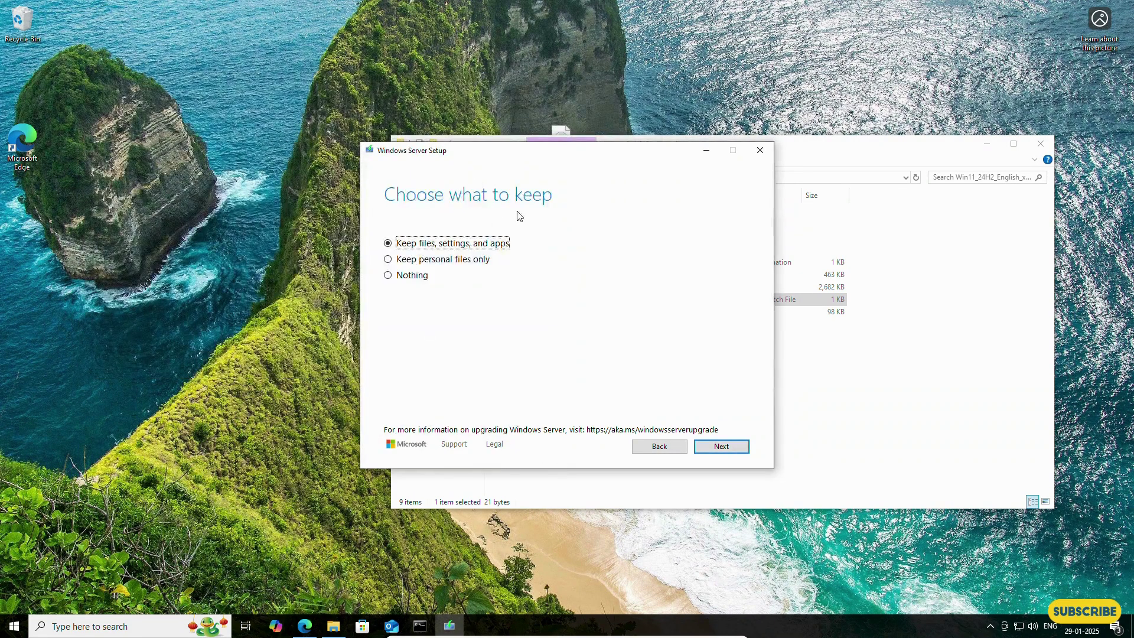
left_click(987, 145)
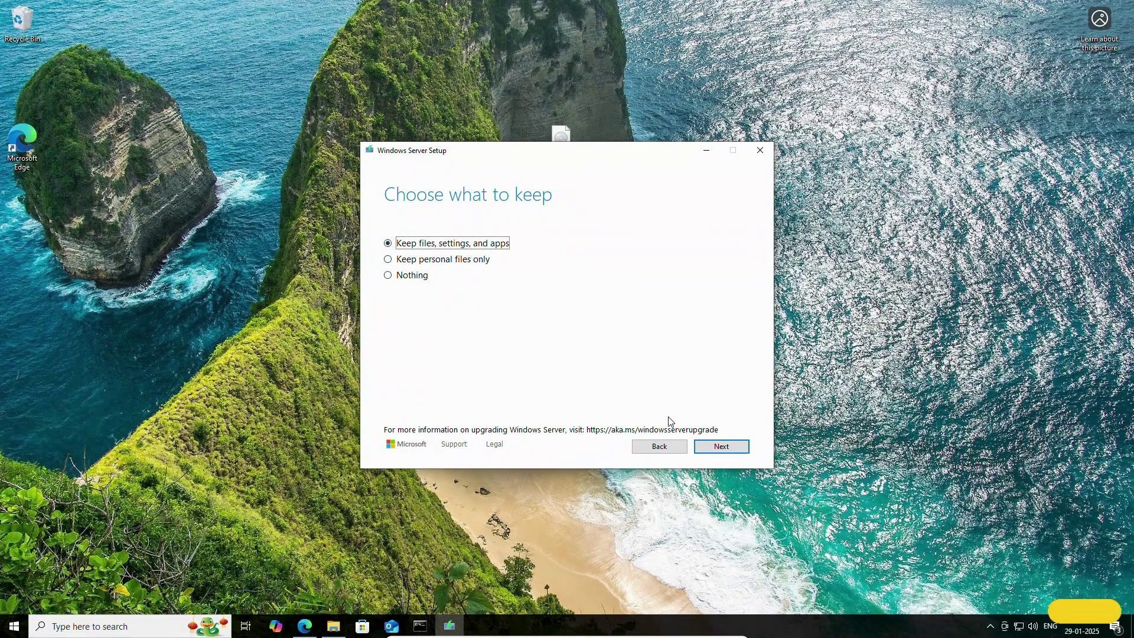
left_click(722, 447)
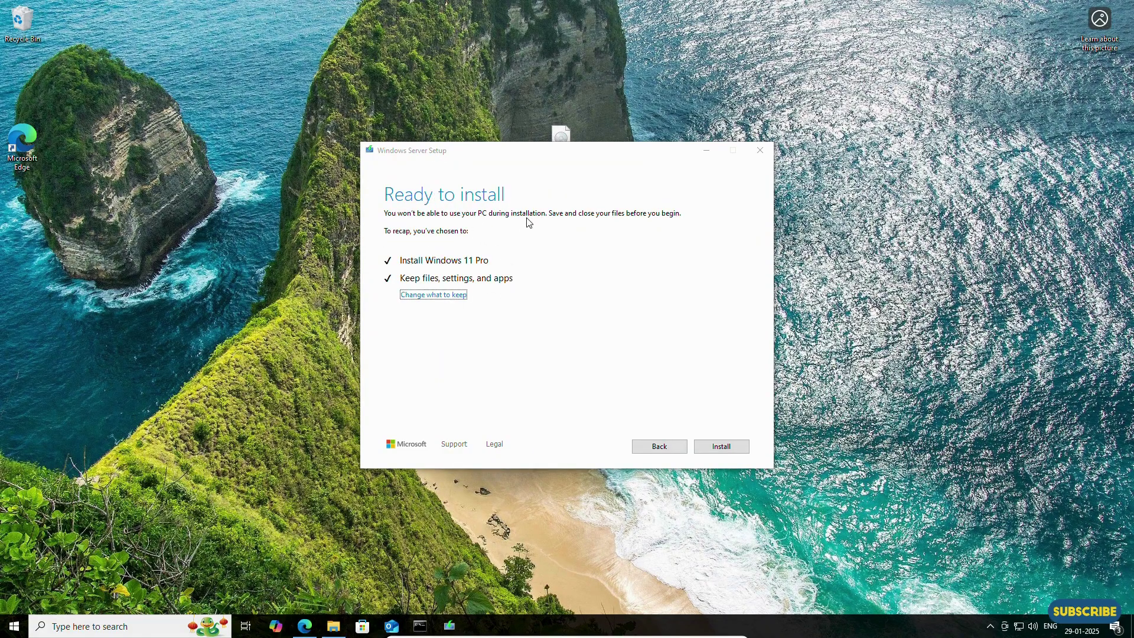
Start the Windows 11 Pro installation from the Ready to install page
left_click(725, 449)
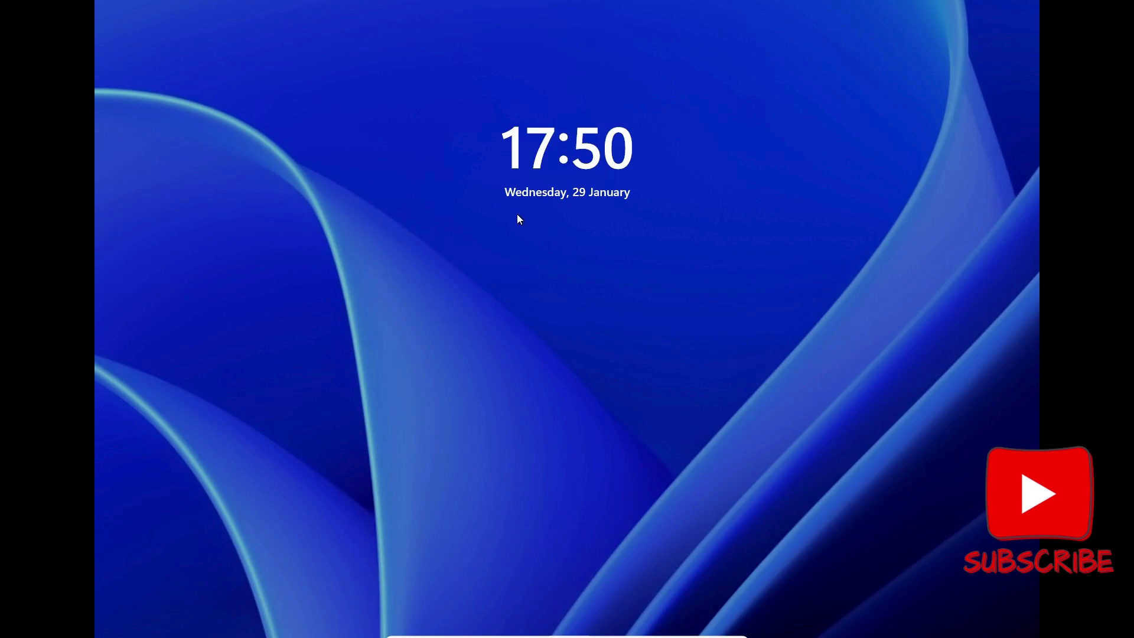
Sign in to the upgraded Windows 11 PC with the account password
left_click(516, 217)
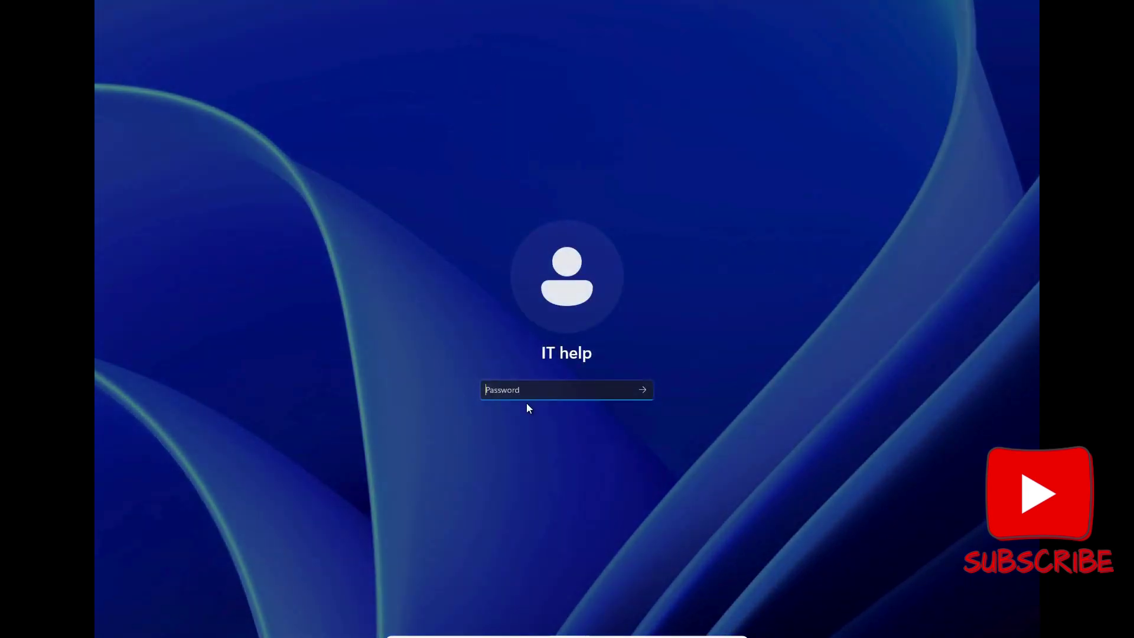
type("a")
key("Return")
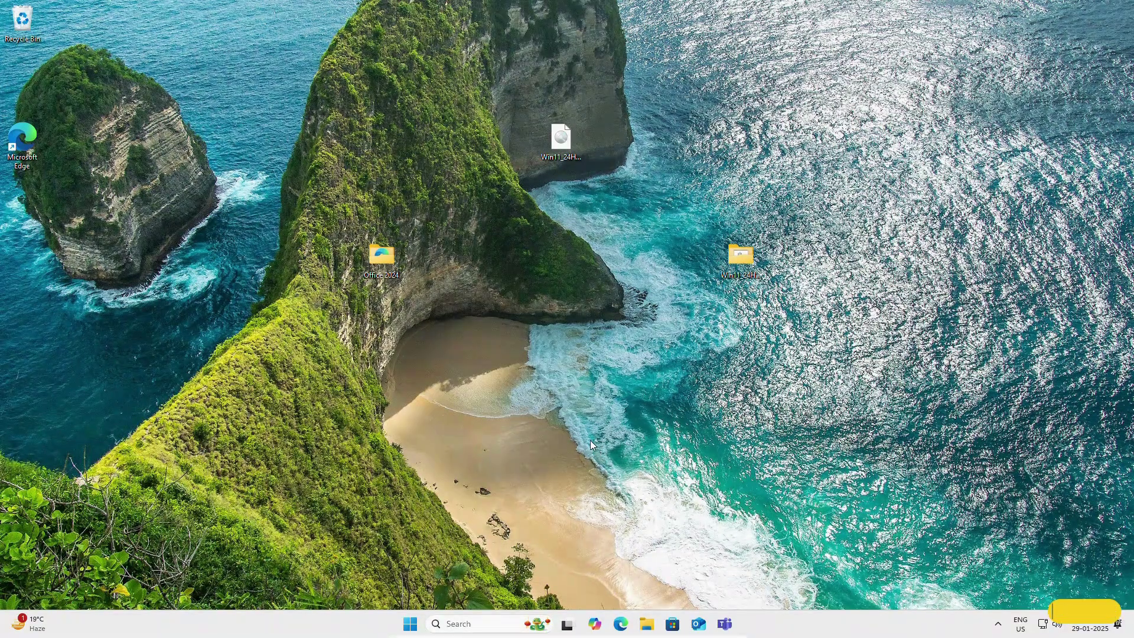
left_click(475, 626)
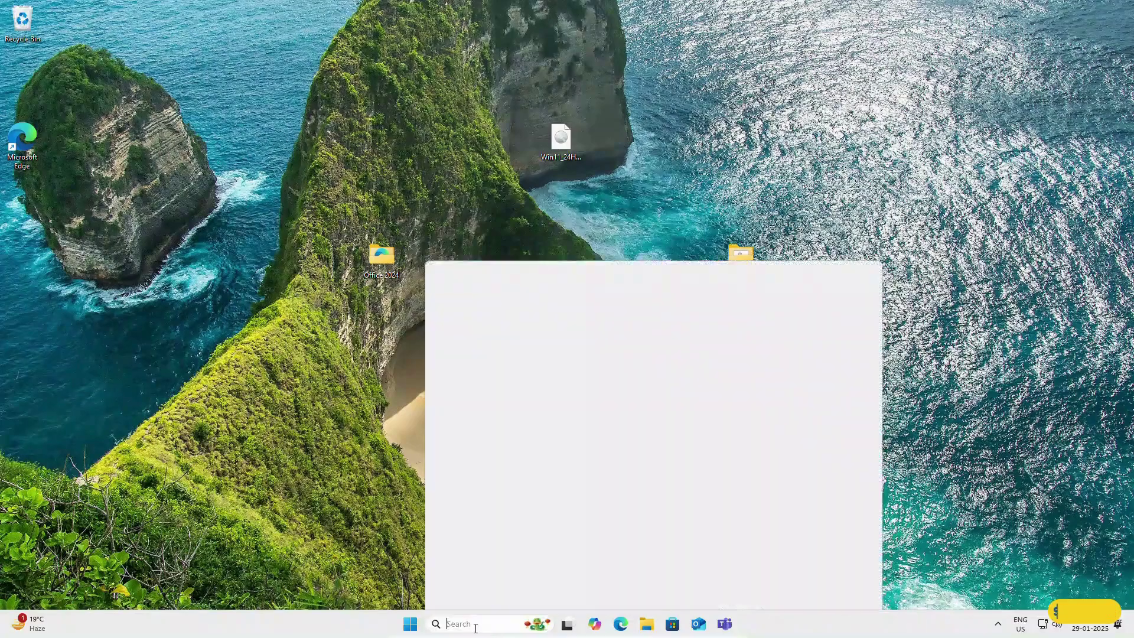
type("winver")
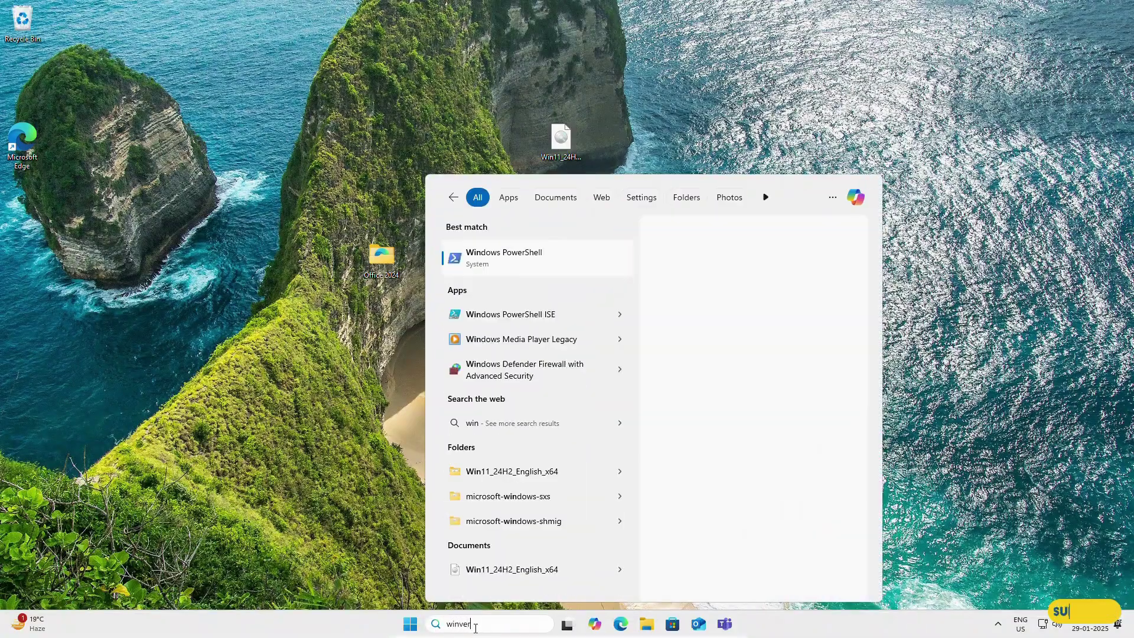
key("Return")
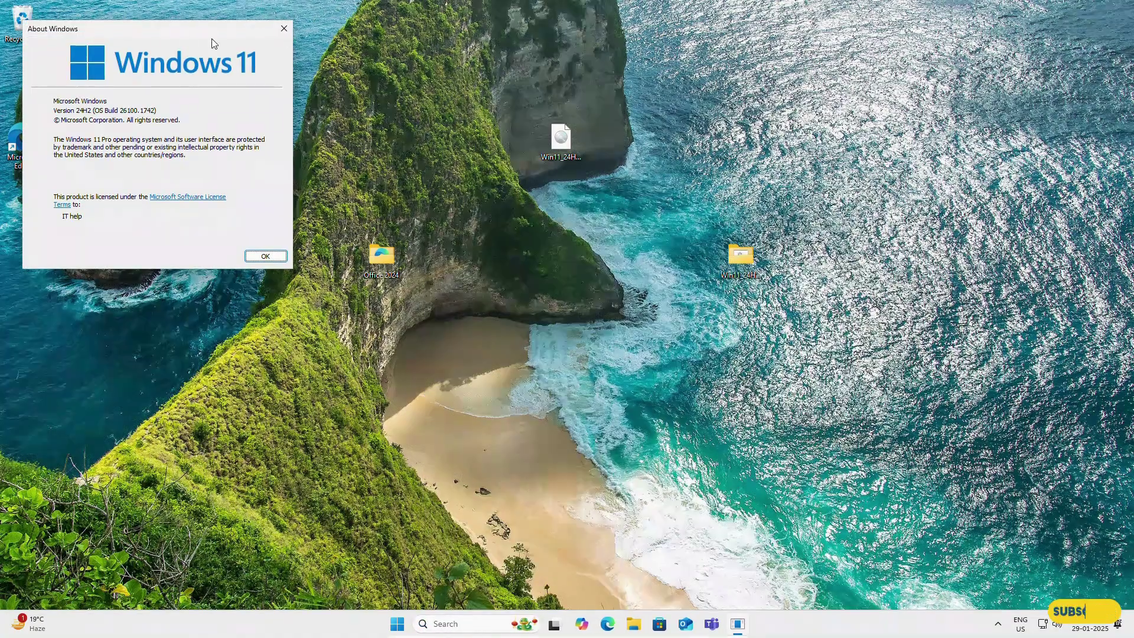
left_click_drag(182, 37, 616, 153)
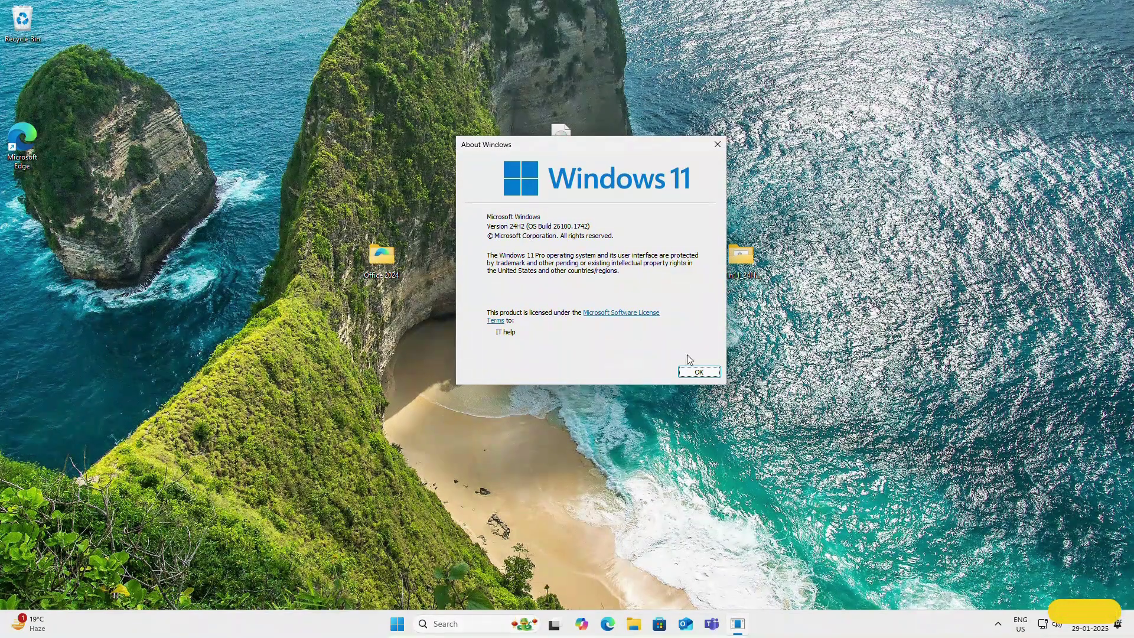
left_click(699, 372)
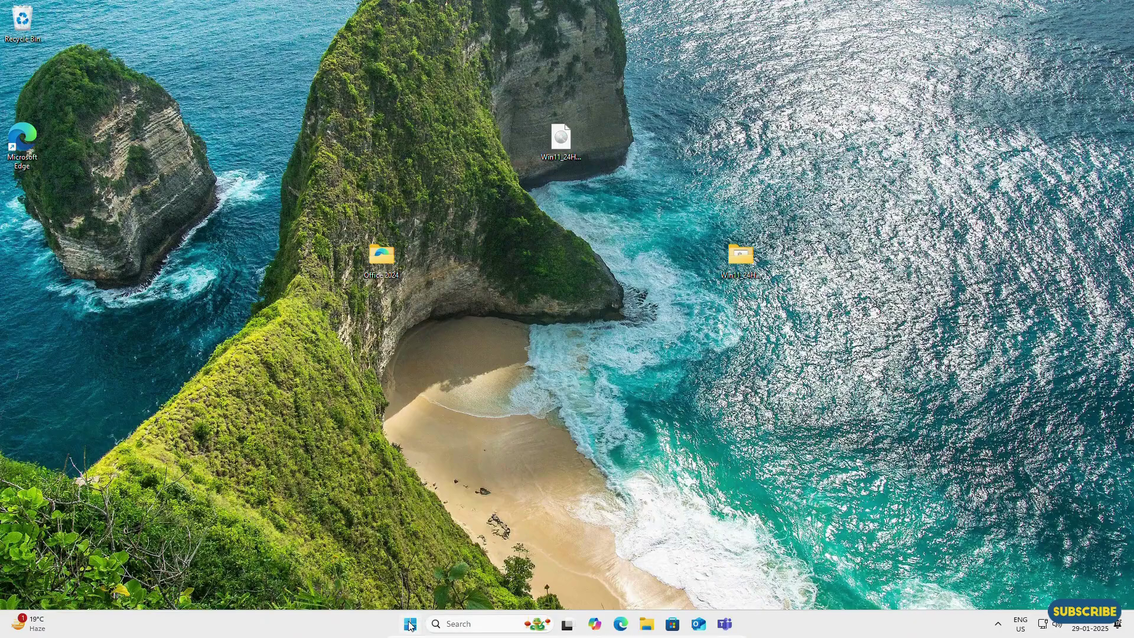
right_click(410, 623)
left_click(384, 498)
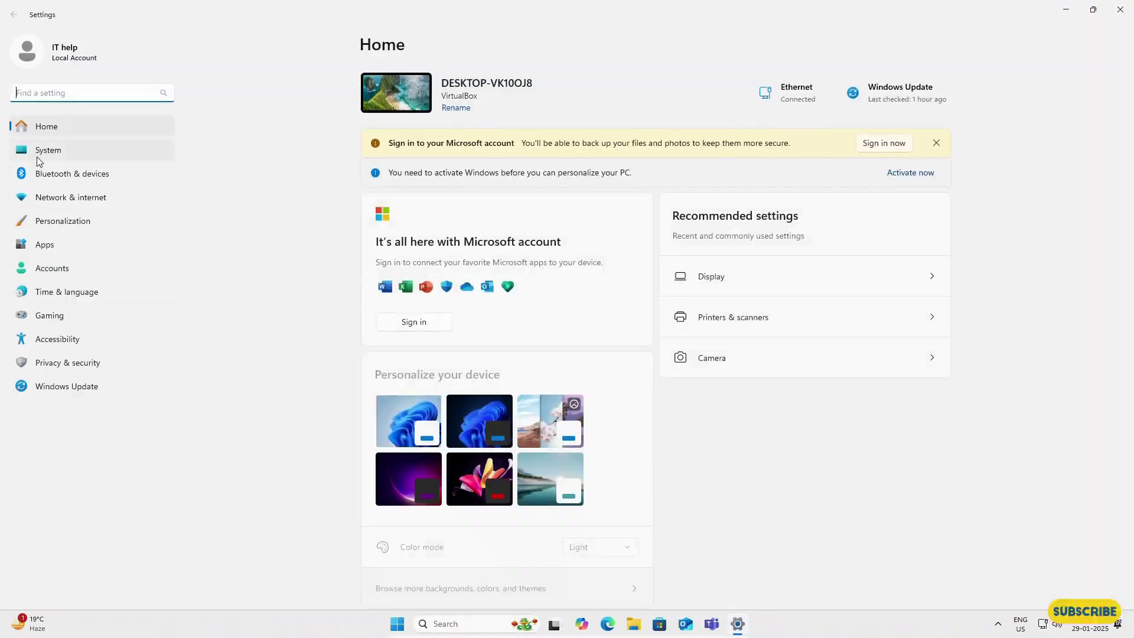
left_click(39, 151)
scroll(637, 360, "down", 5)
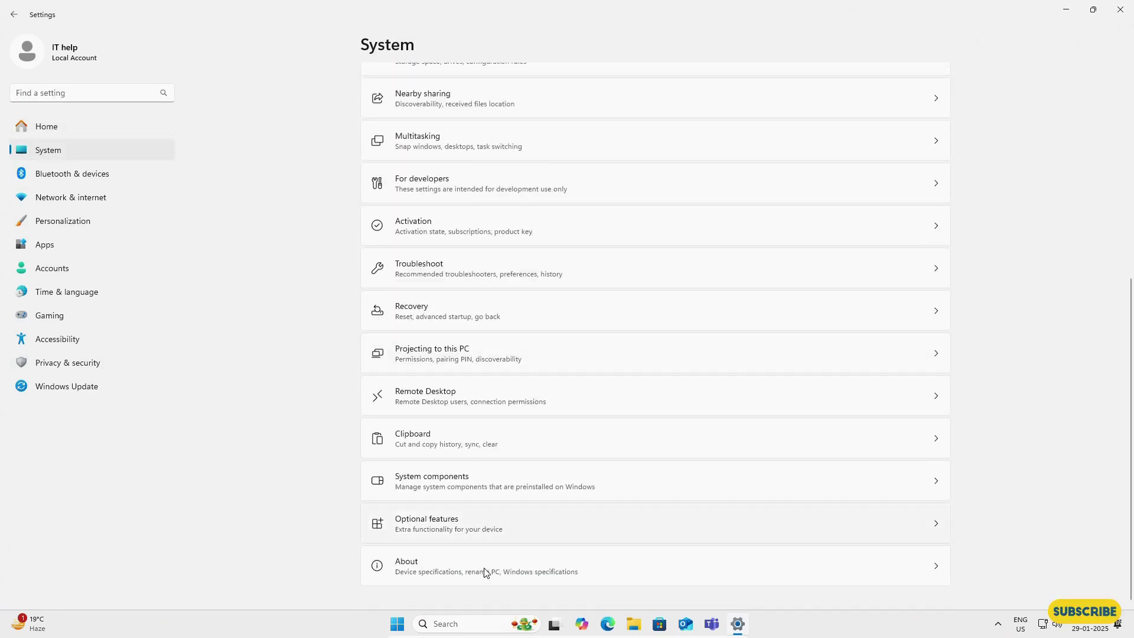
left_click(453, 564)
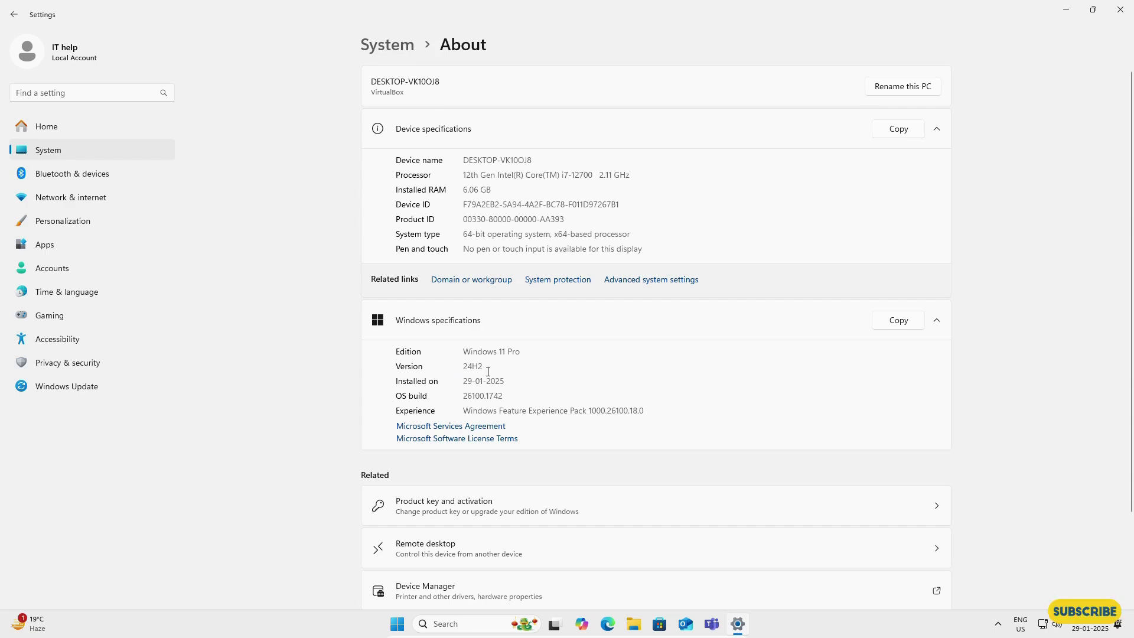
left_click(1121, 9)
Search 'windows up' from the taskbar and open the Windows Update settings
left_click(480, 619)
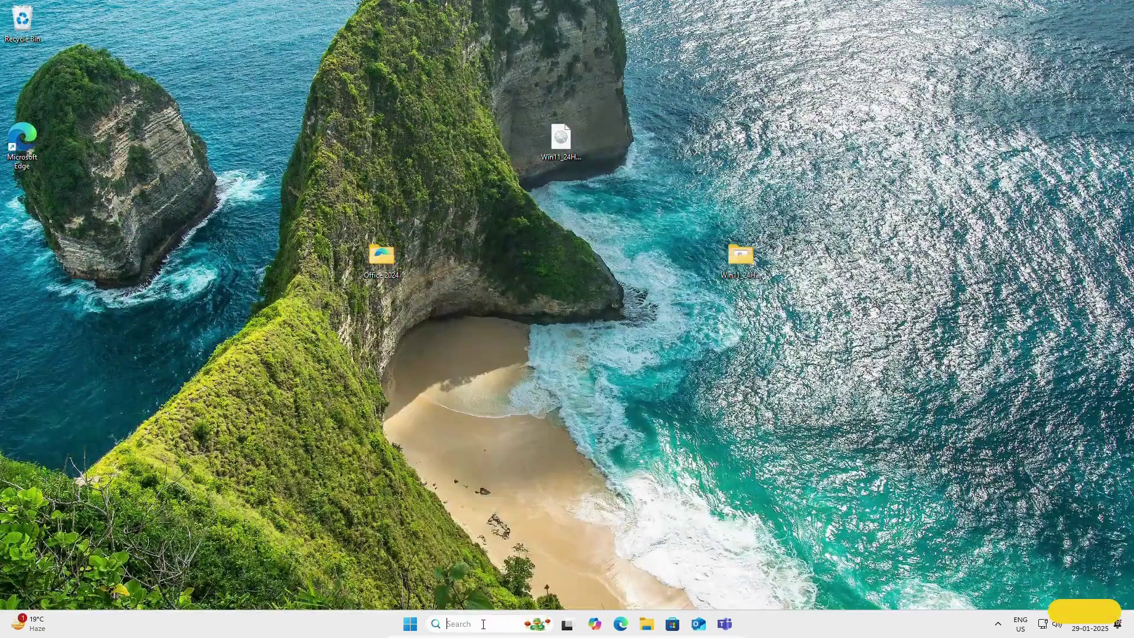
type("wind")
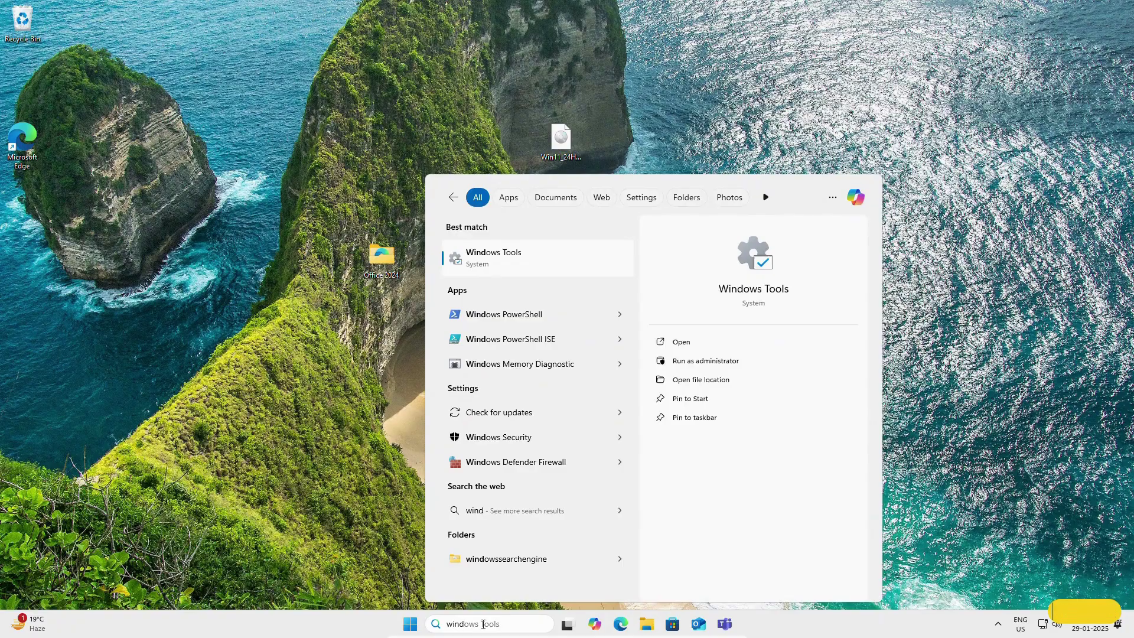
type("ows up")
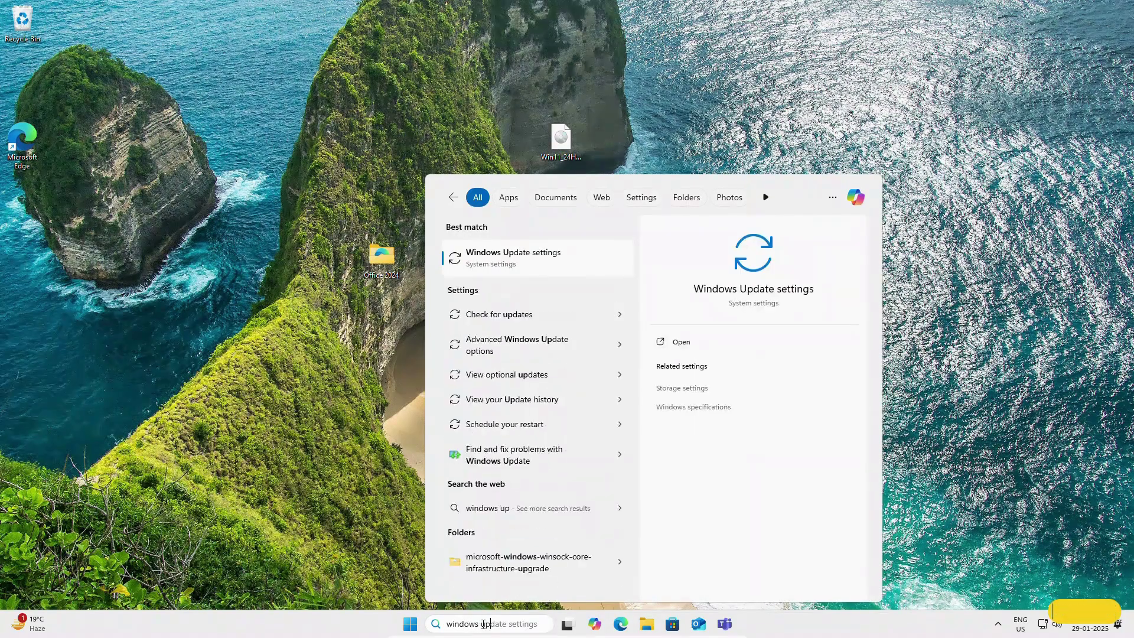
left_click(536, 267)
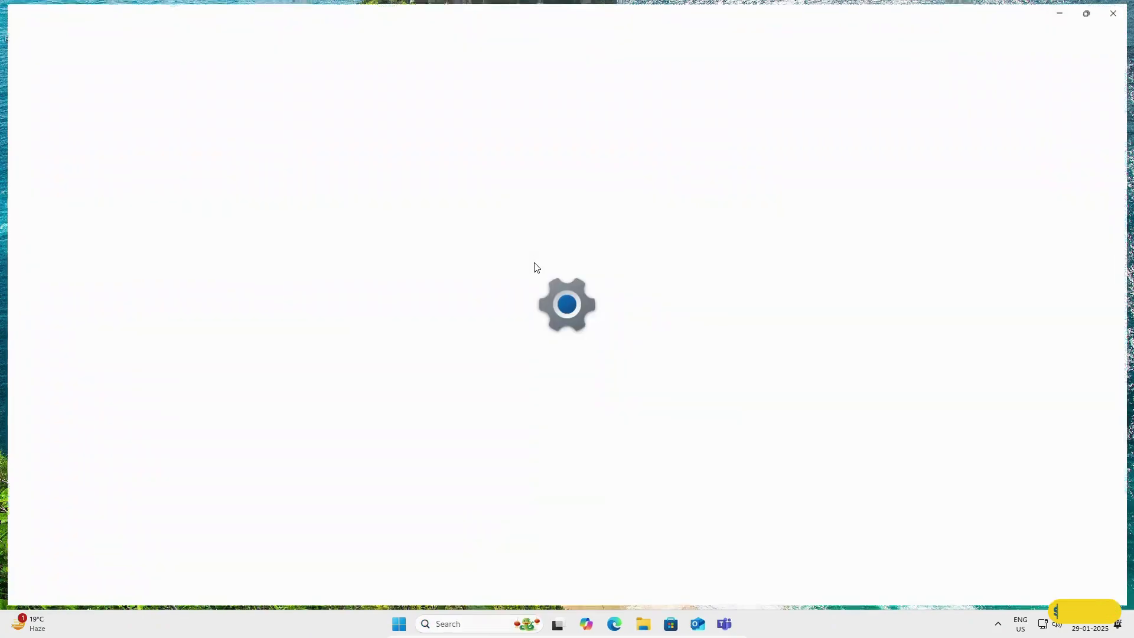